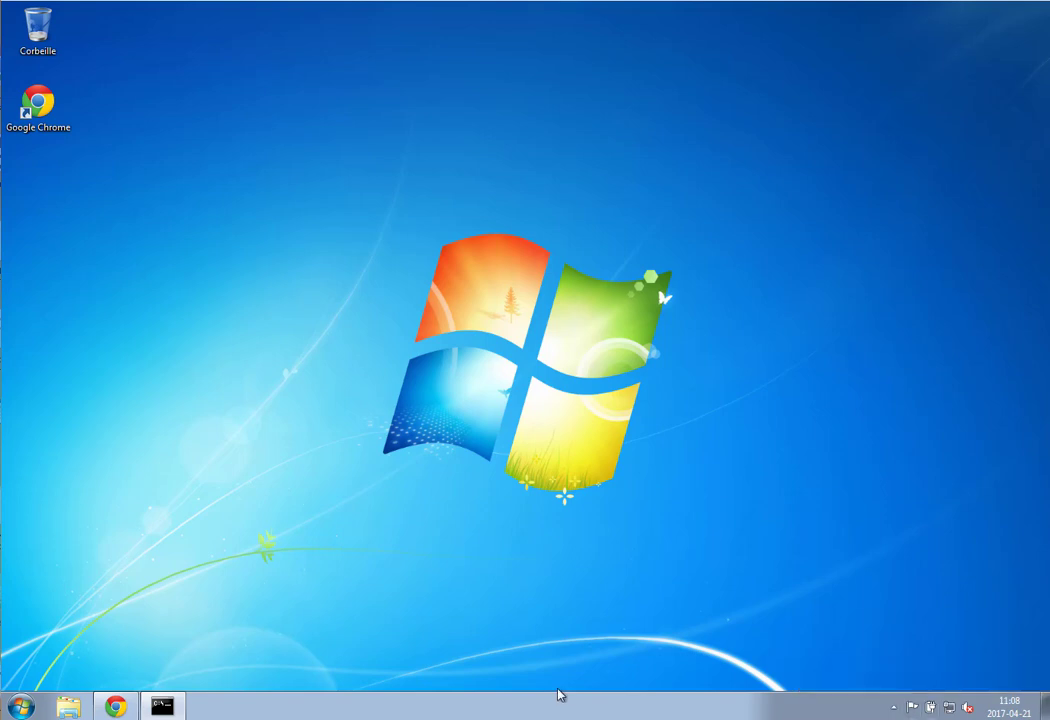
Launch Wireshark, restore its window from full screen and shift it slightly on the desktop.
click(20, 706)
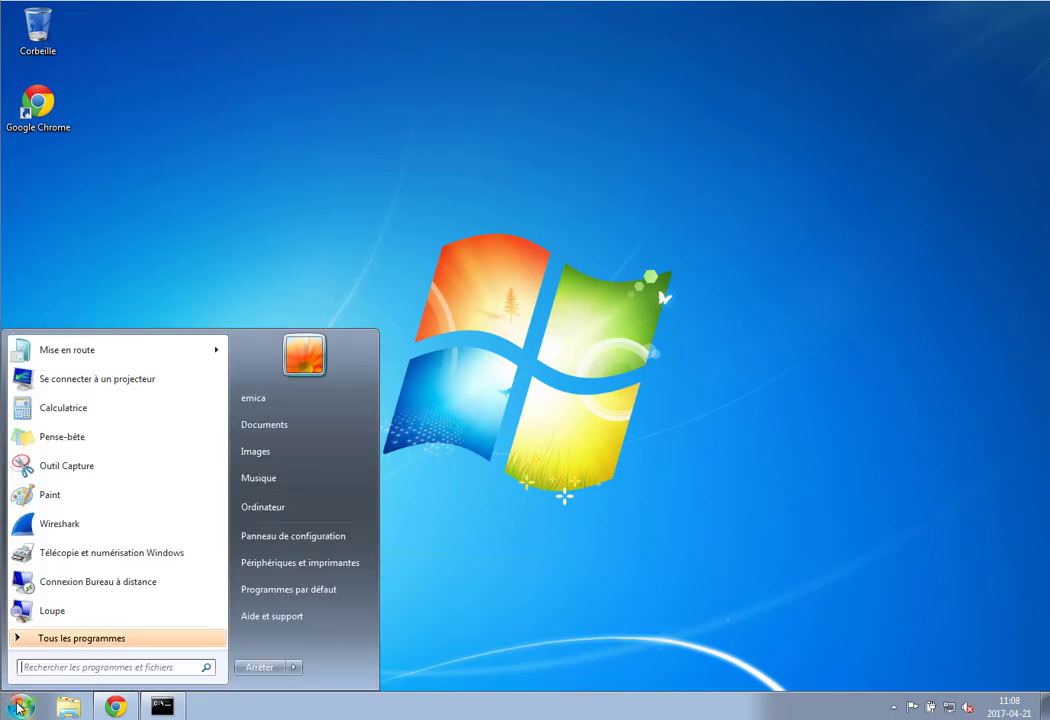
click(82, 533)
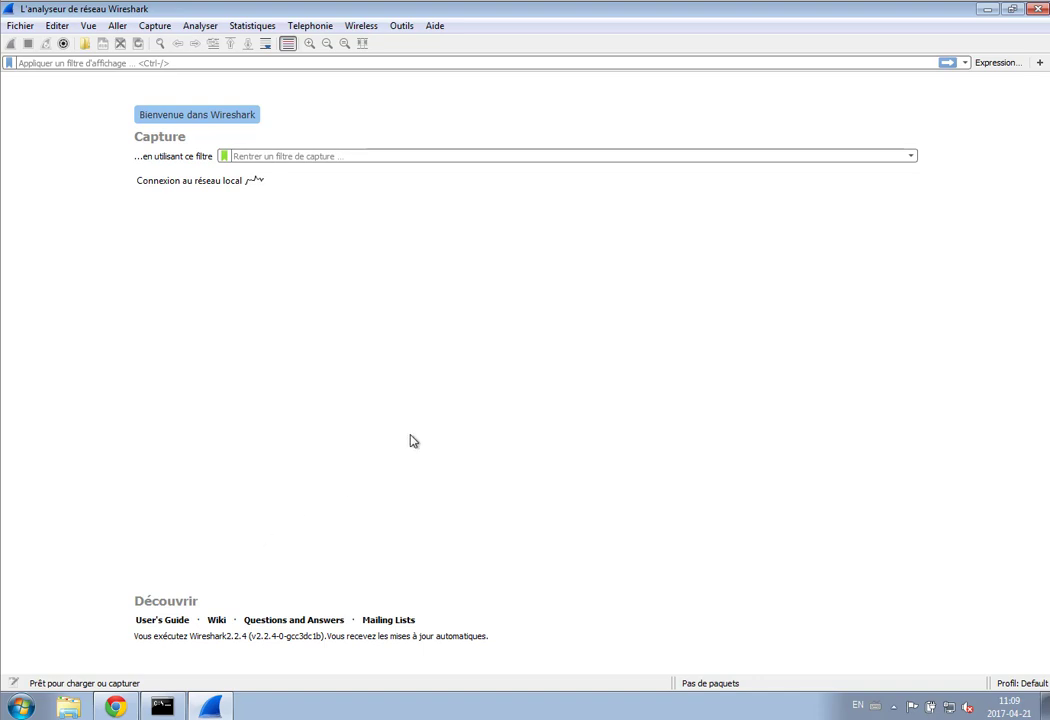
click(1012, 9)
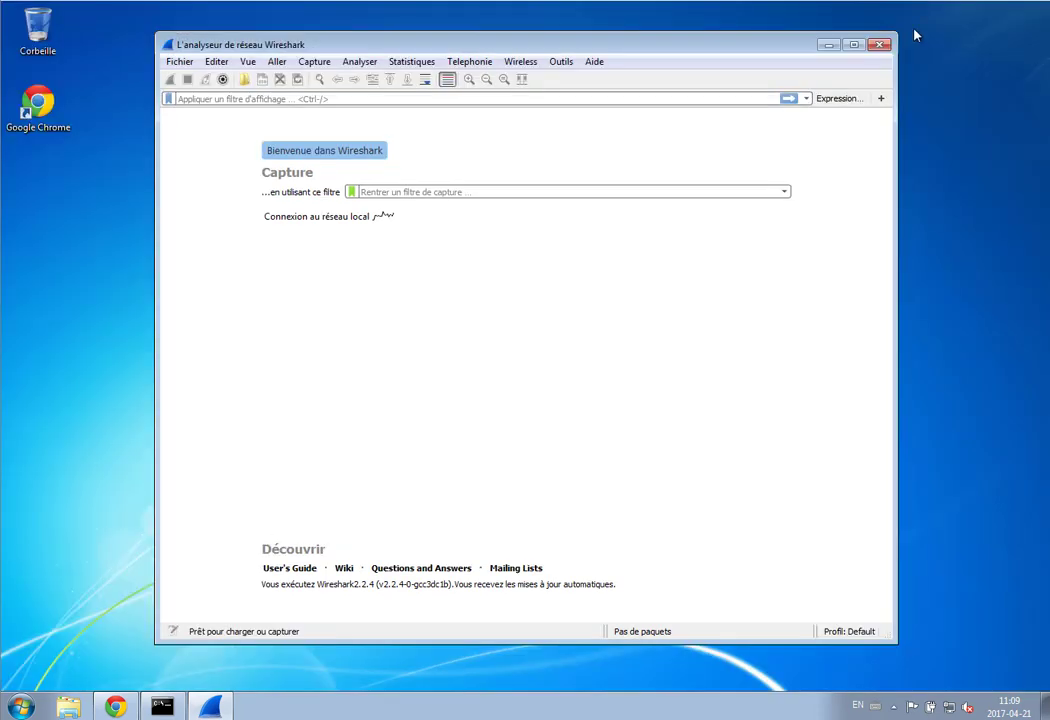
drag(748, 52, 733, 55)
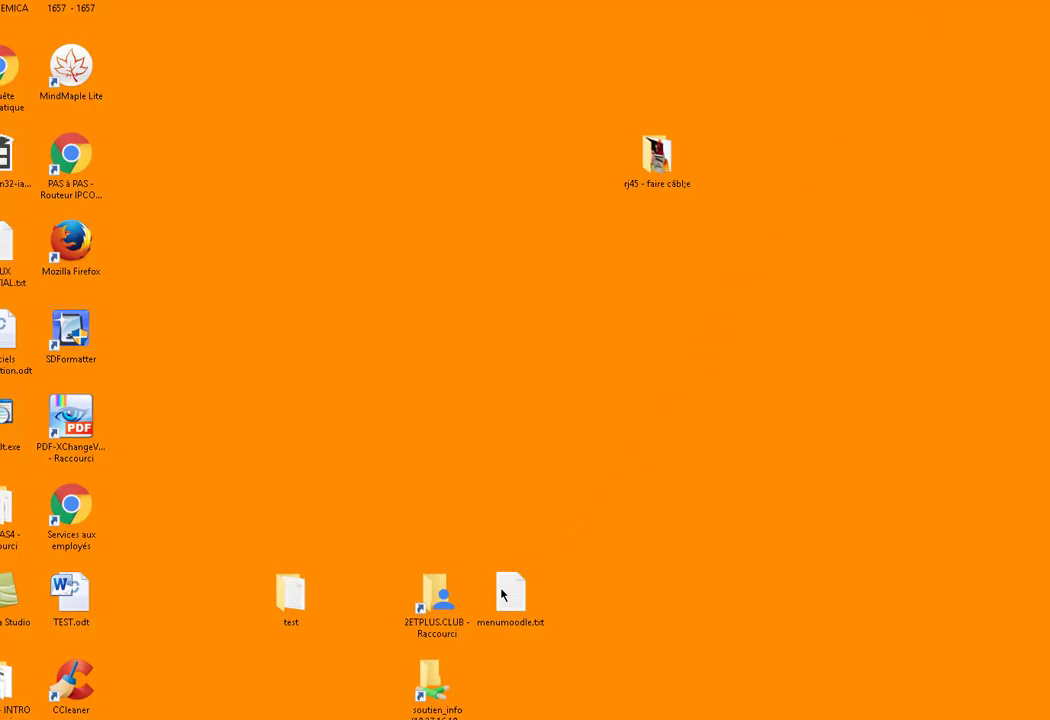
Switch to VirtualBox and review the advanced Carte 1 network settings of 7-client (SAMBA 4), then return to the virtual machine.
mouse_move(190, 718)
click(136, 712)
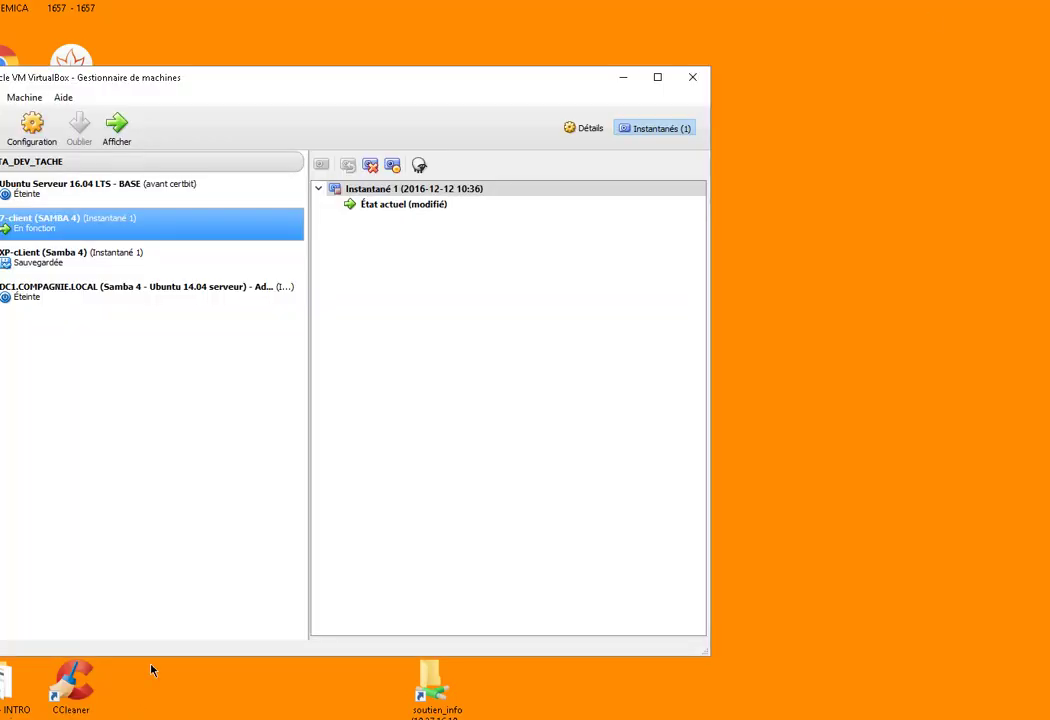
right_click(121, 229)
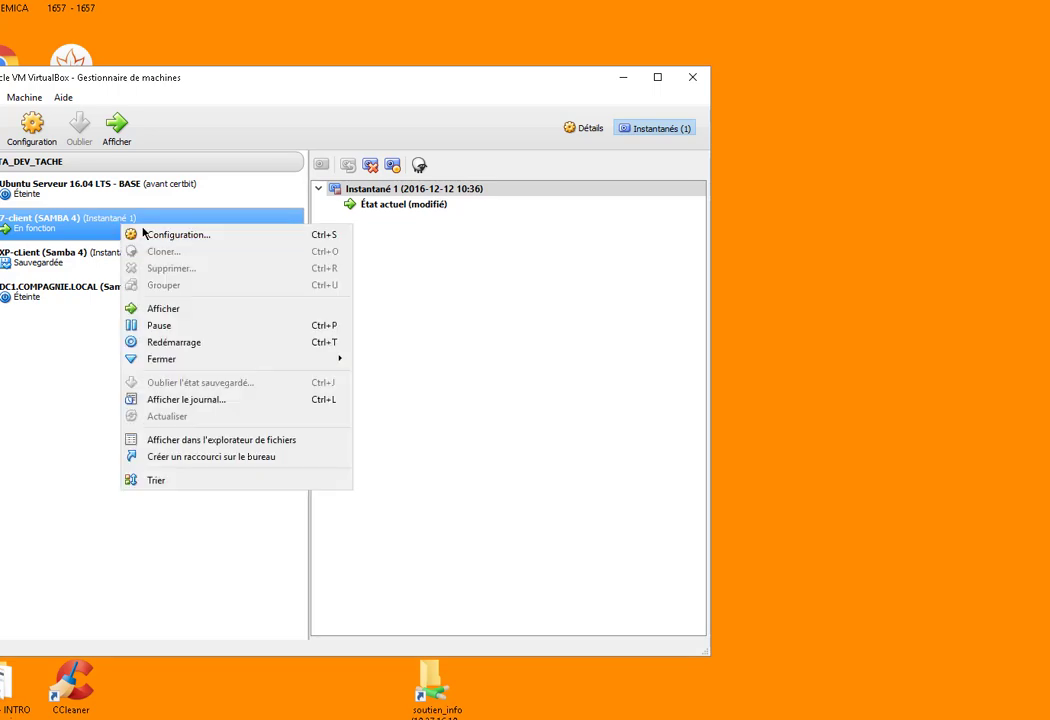
click(150, 234)
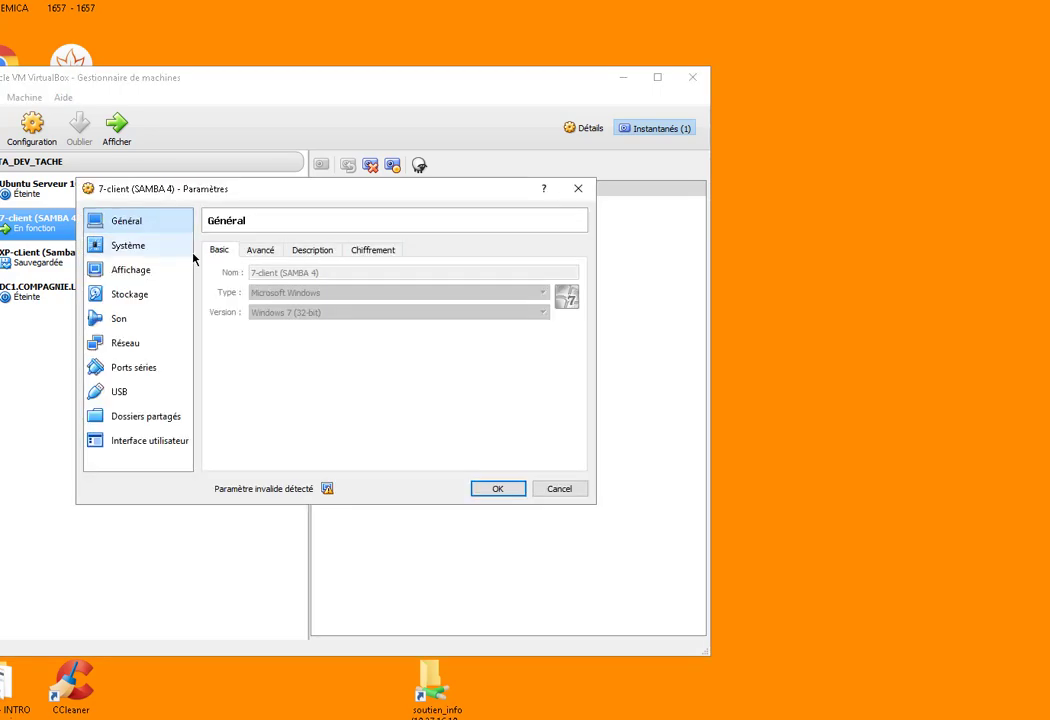
click(138, 346)
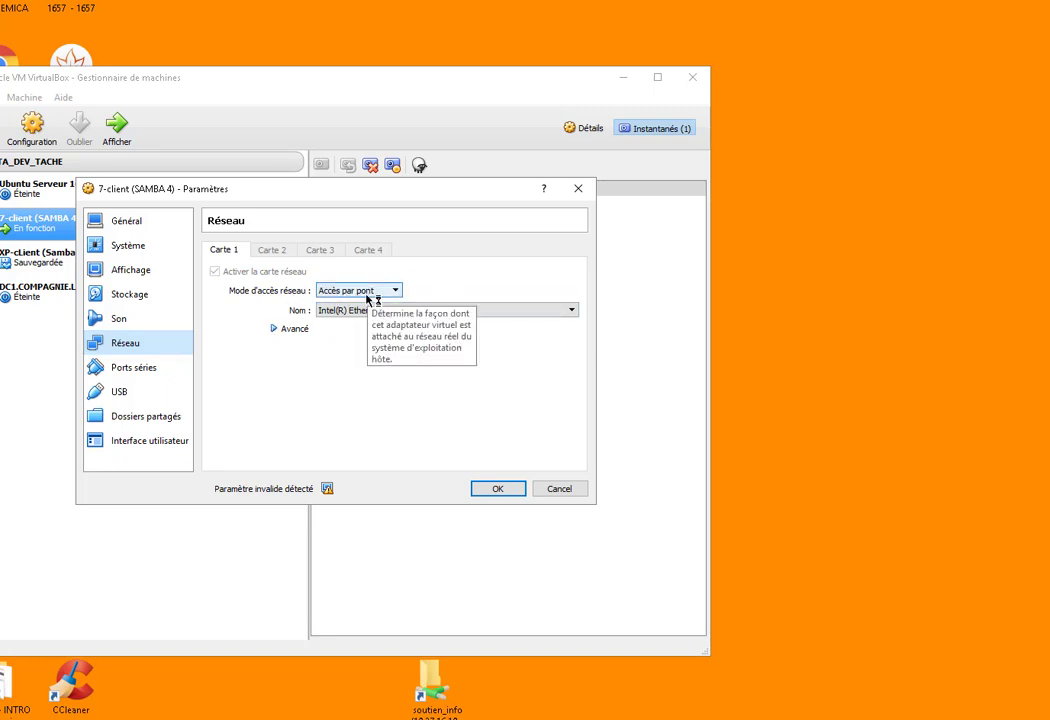
click(274, 330)
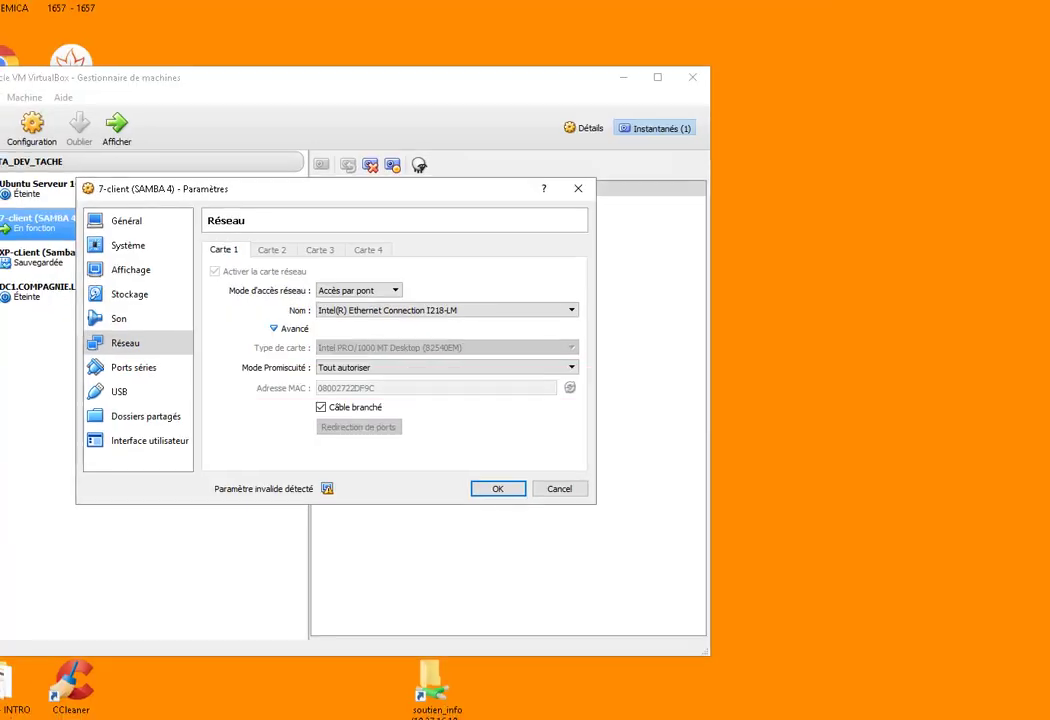
click(705, 609)
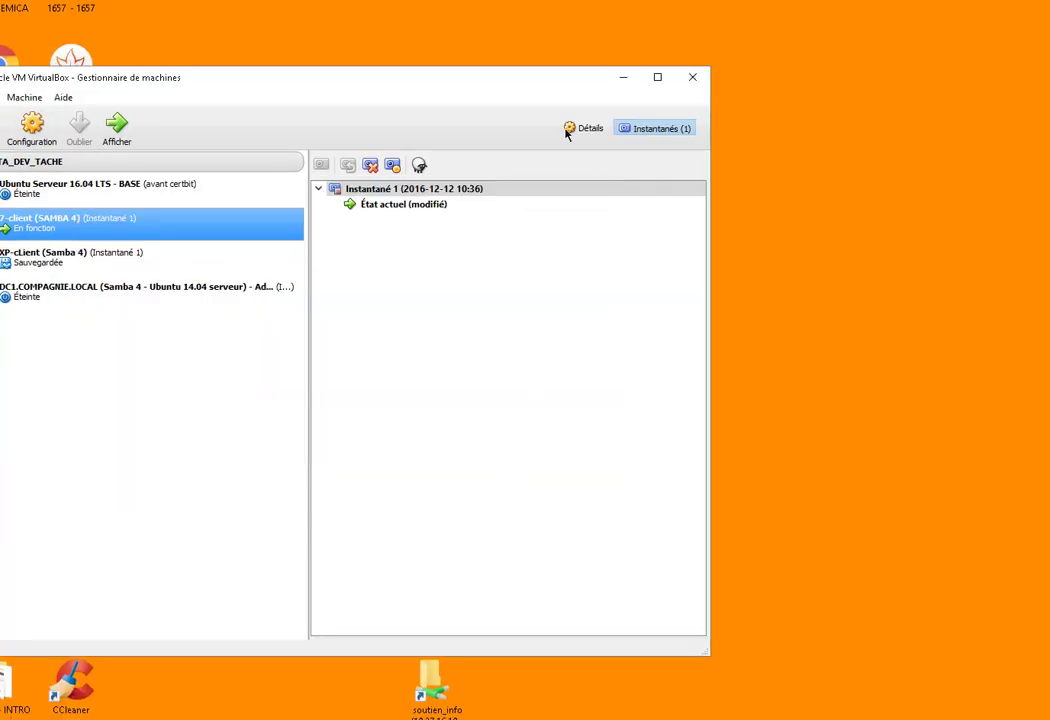
click(622, 77)
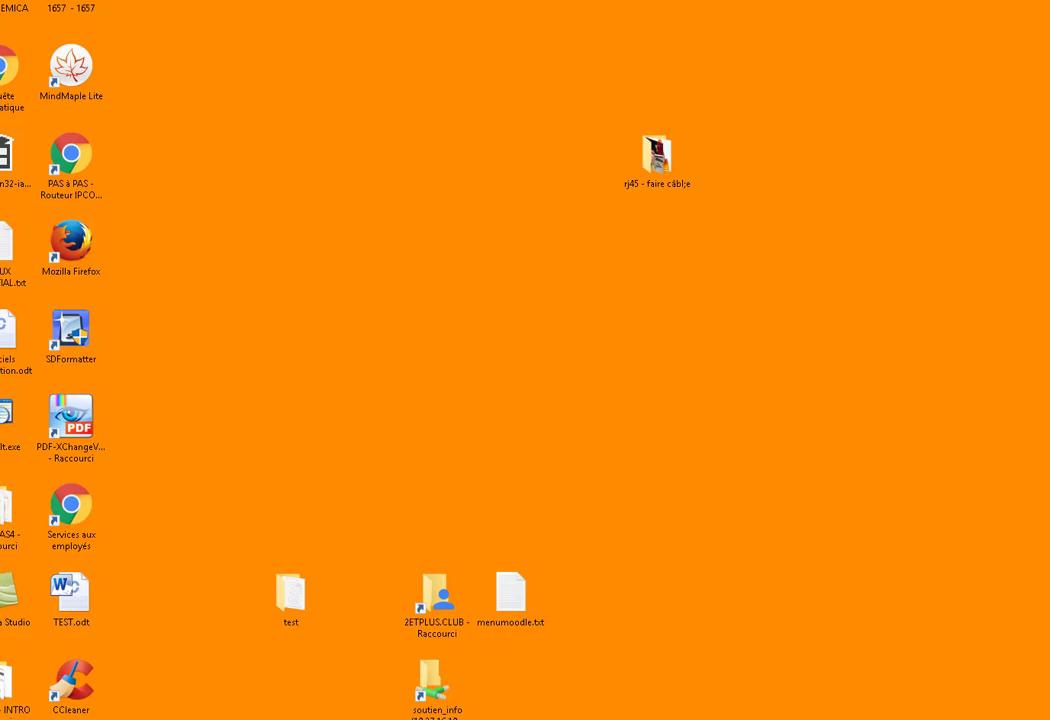
click(232, 705)
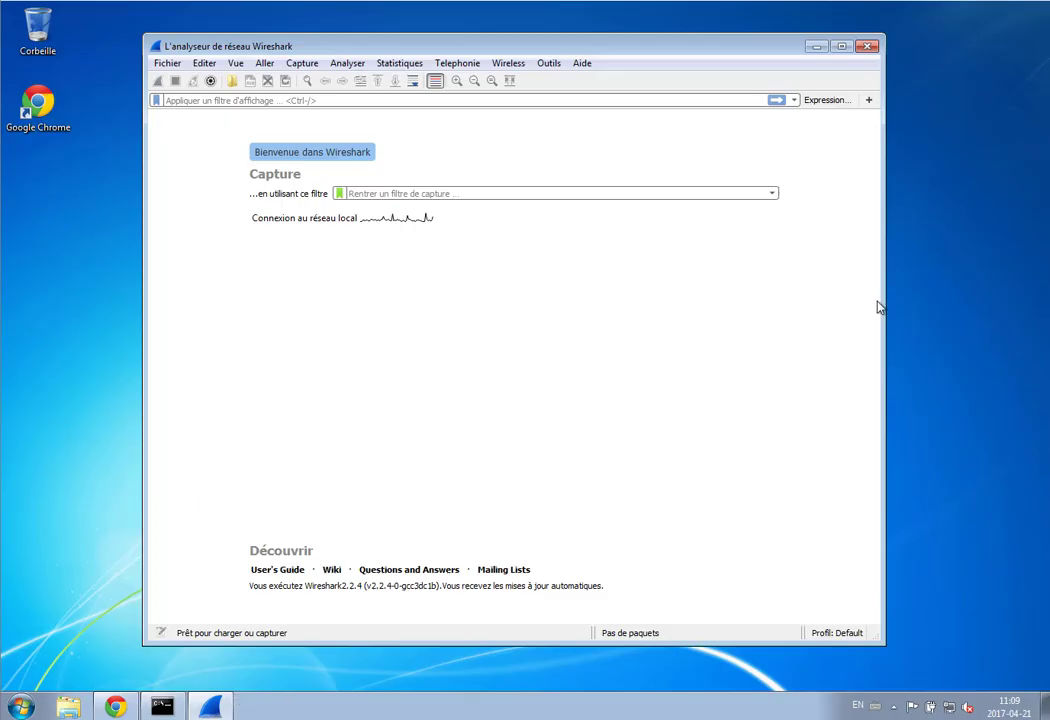
Widen the Wireshark window and start a packet capture on the Connexion au réseau local interface through the capture options.
drag(884, 308, 970, 306)
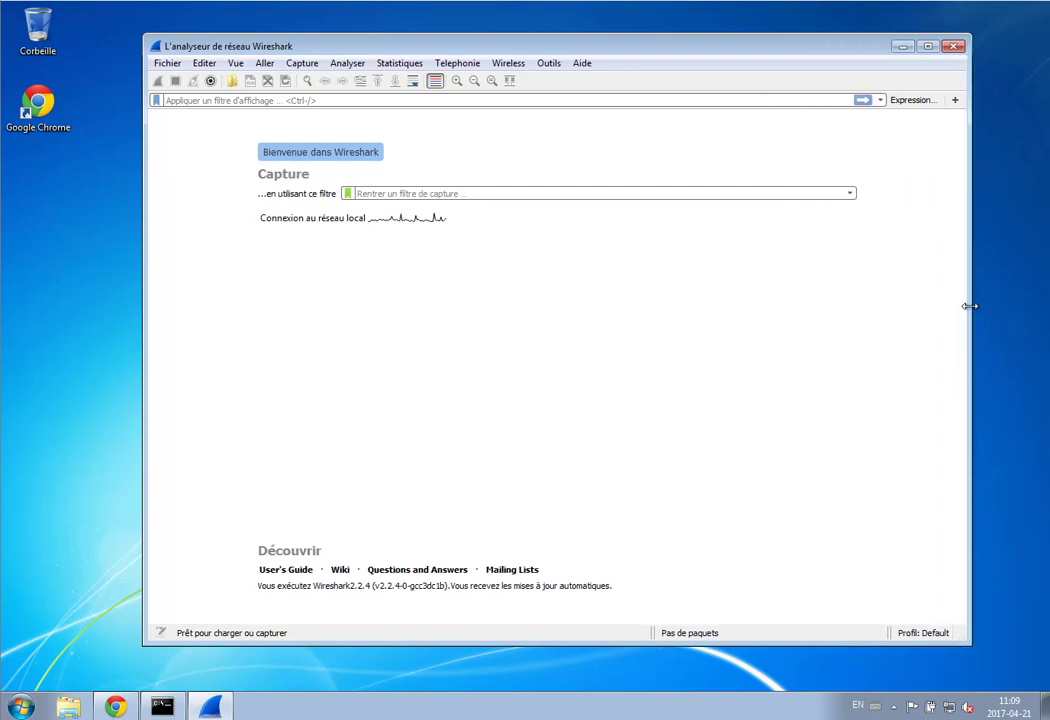
click(303, 64)
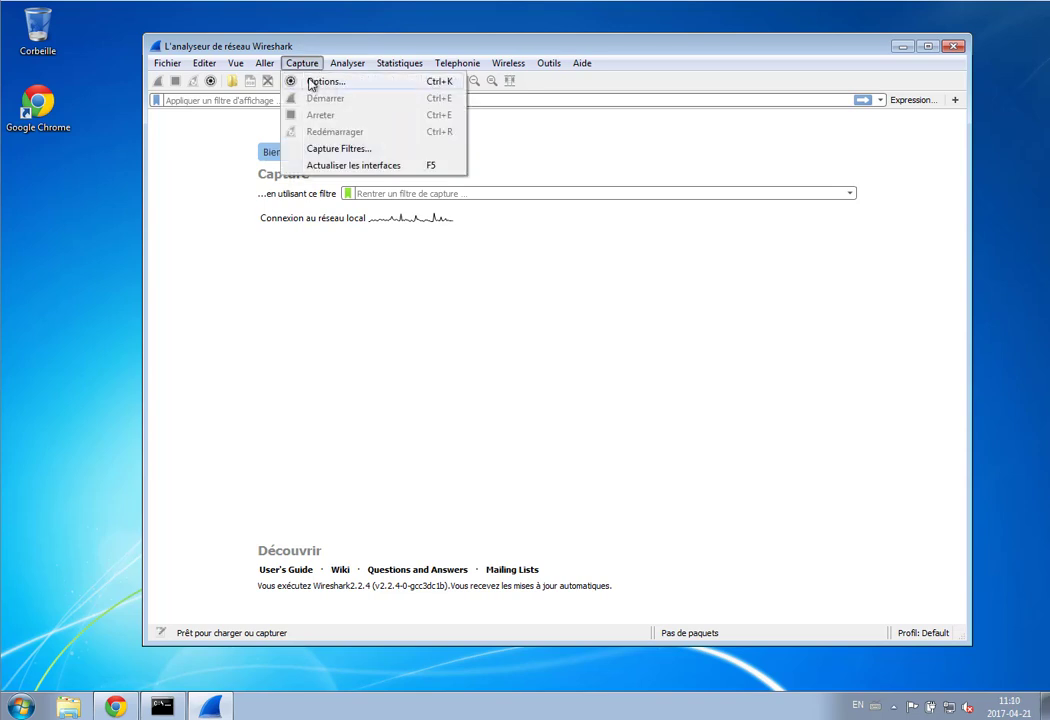
click(310, 82)
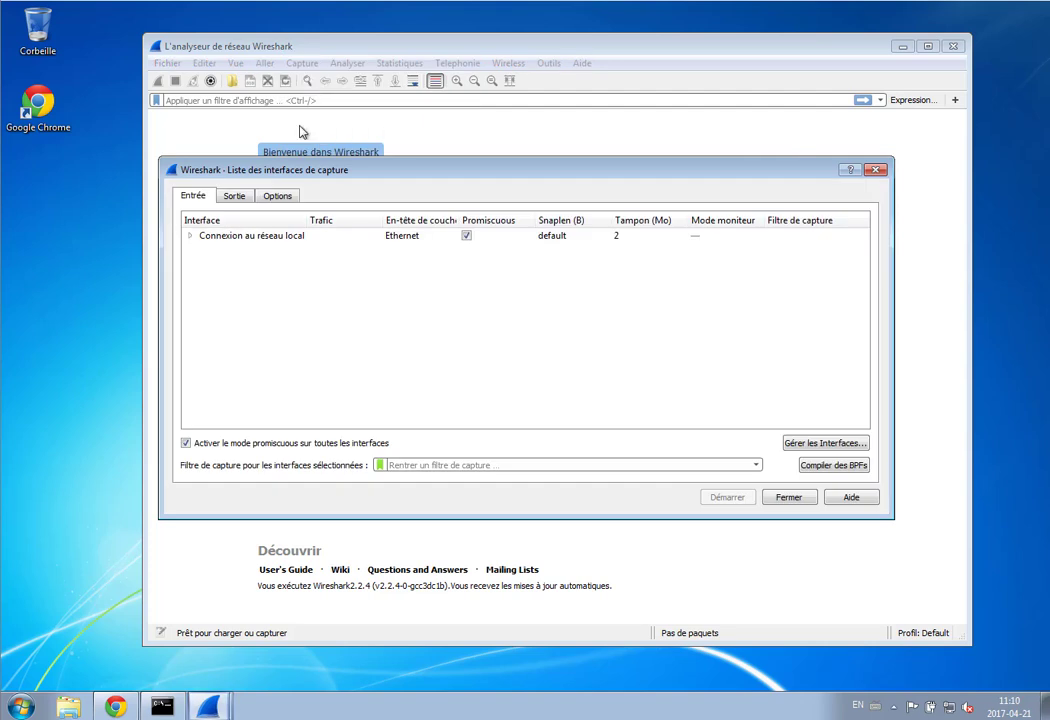
click(190, 236)
click(237, 238)
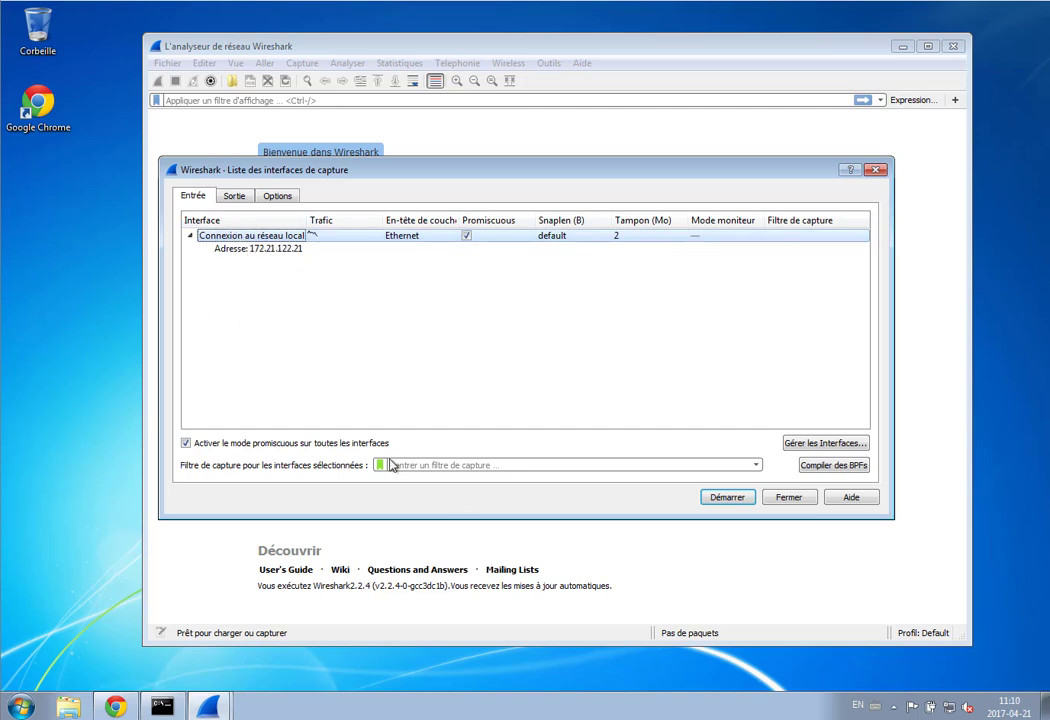
click(728, 498)
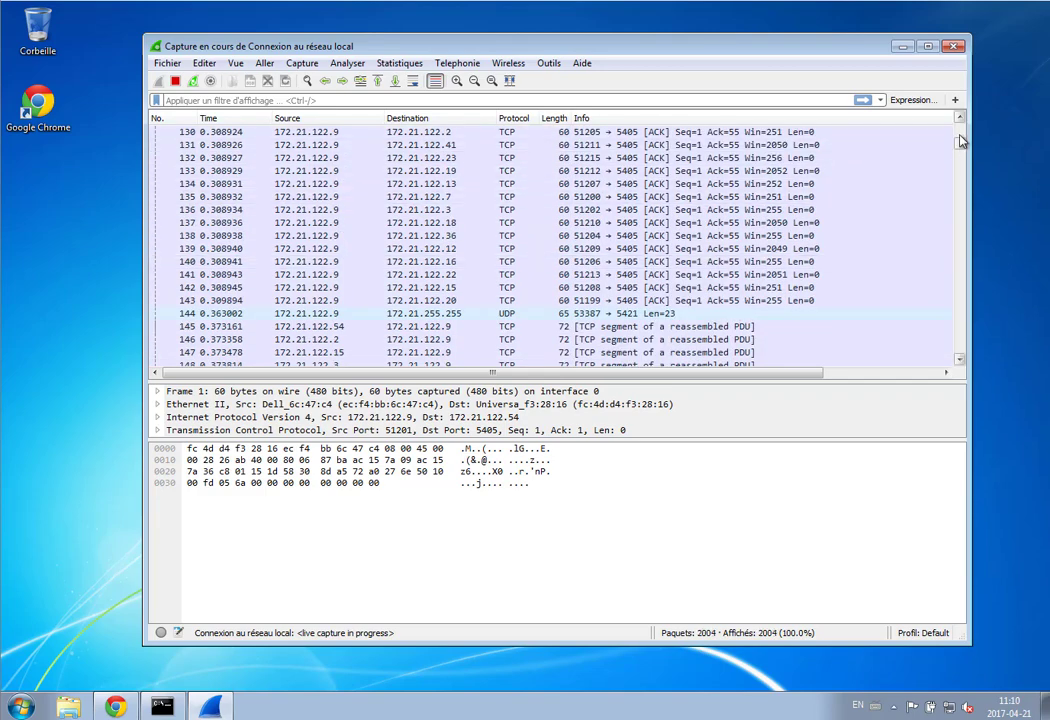
Look through the live packet list, examining the sources, destinations and protocols of the captured packets.
drag(960, 143, 956, 352)
scroll(762, 326, down, 20)
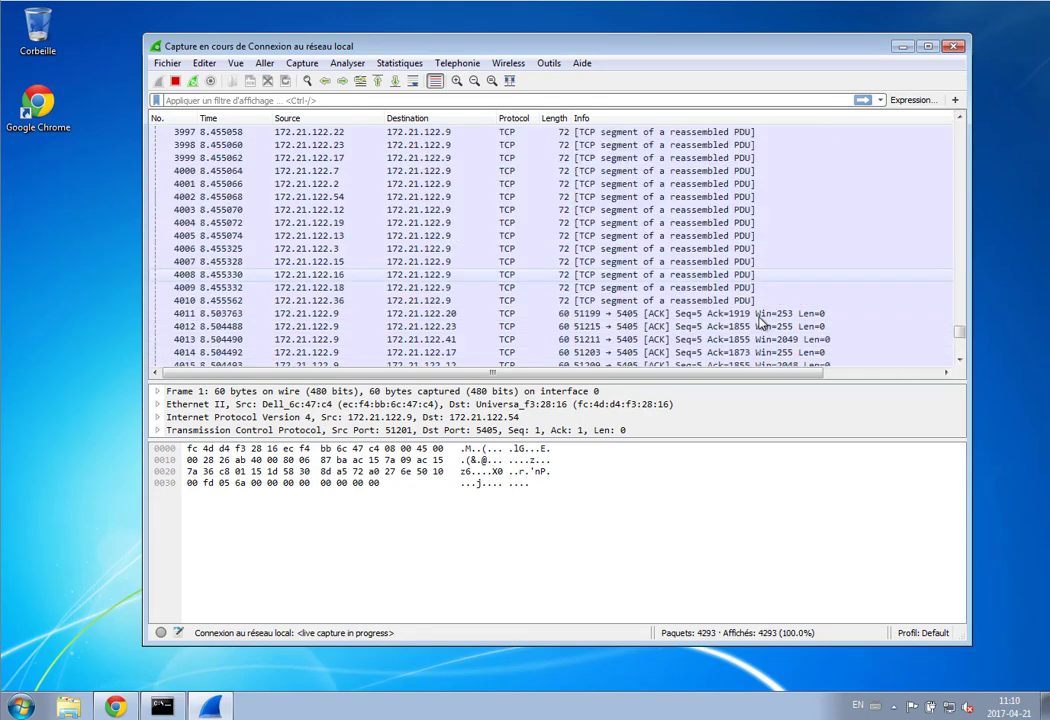
scroll(760, 320, down, 3)
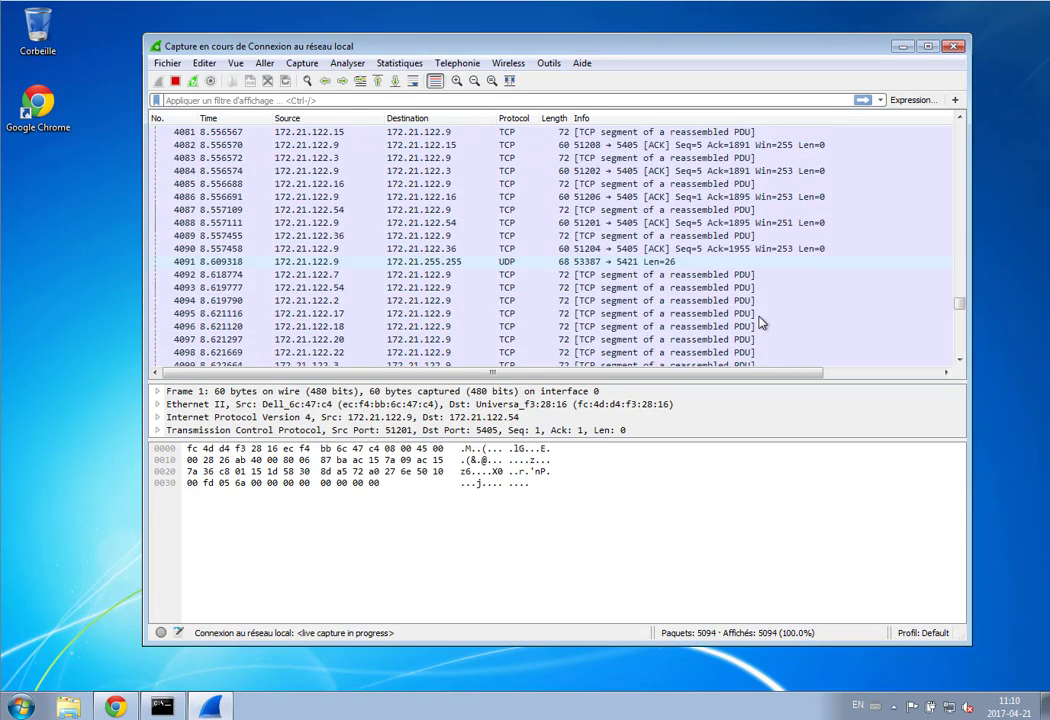
scroll(760, 322, down, 20)
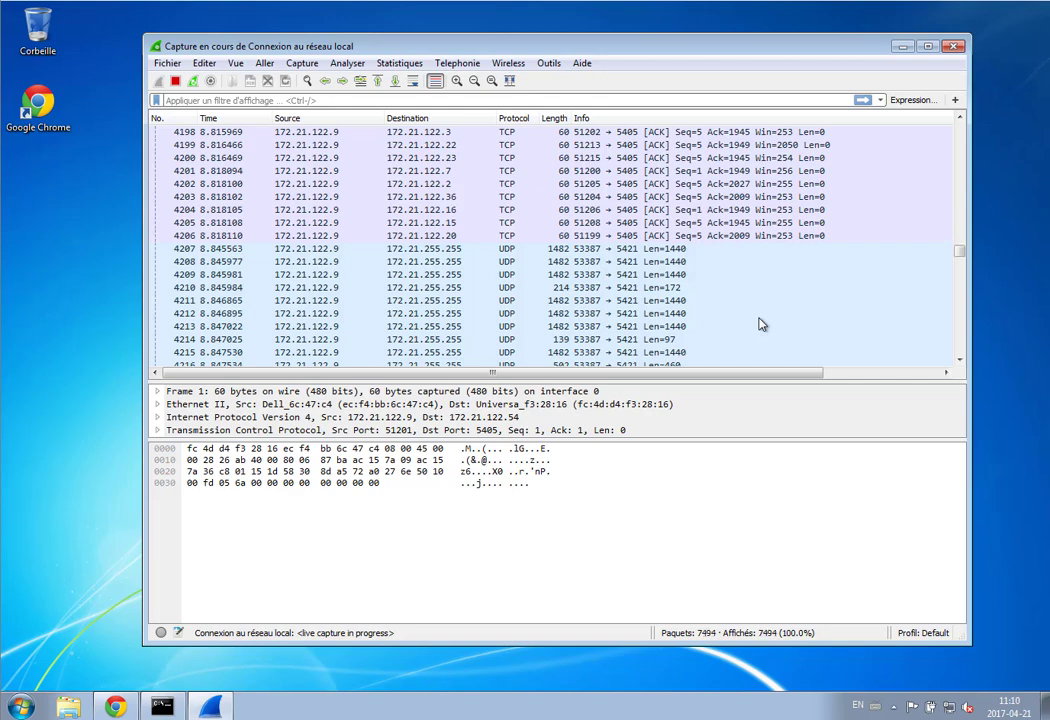
scroll(760, 323, down, 20)
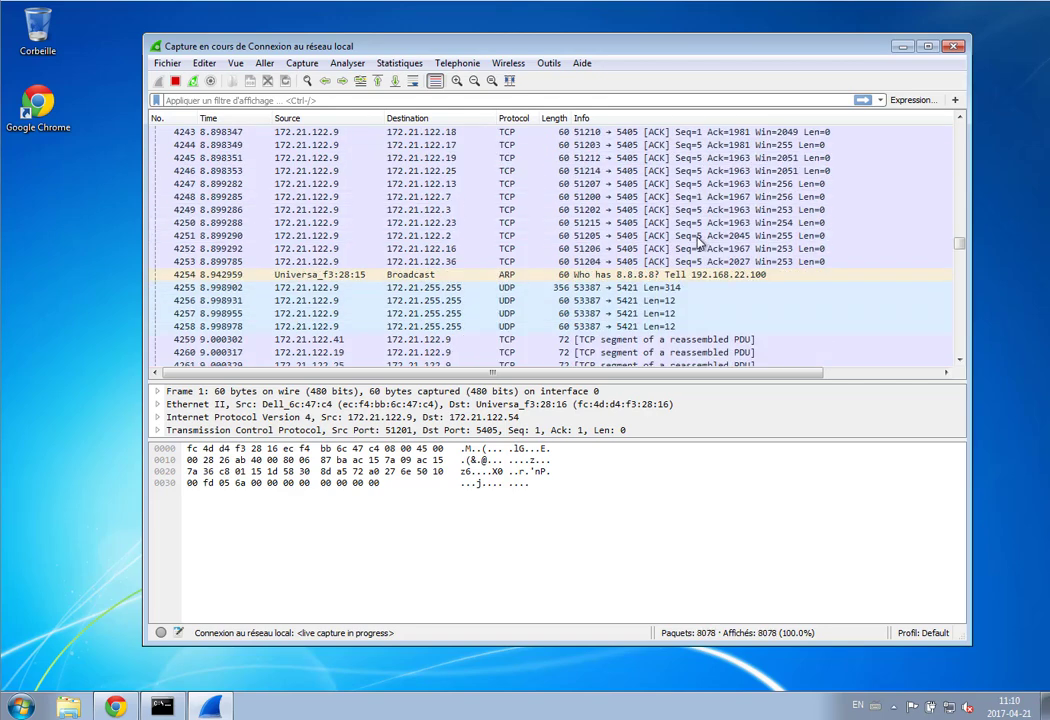
key(ctrl+Home)
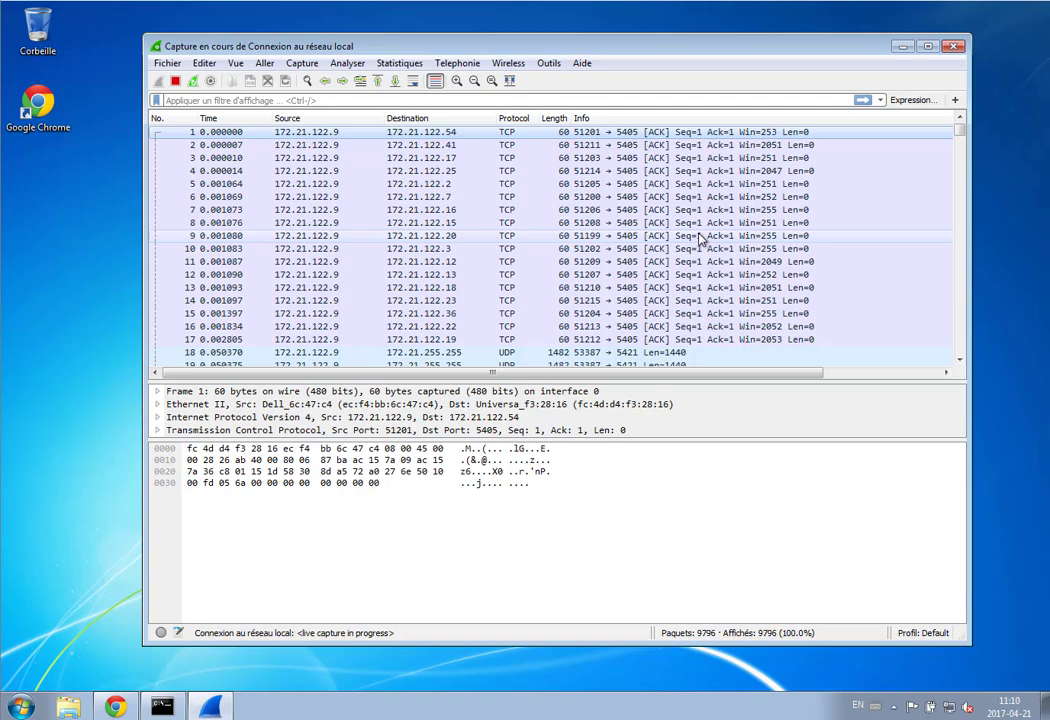
scroll(700, 245, down, 13)
scroll(700, 258, up, 13)
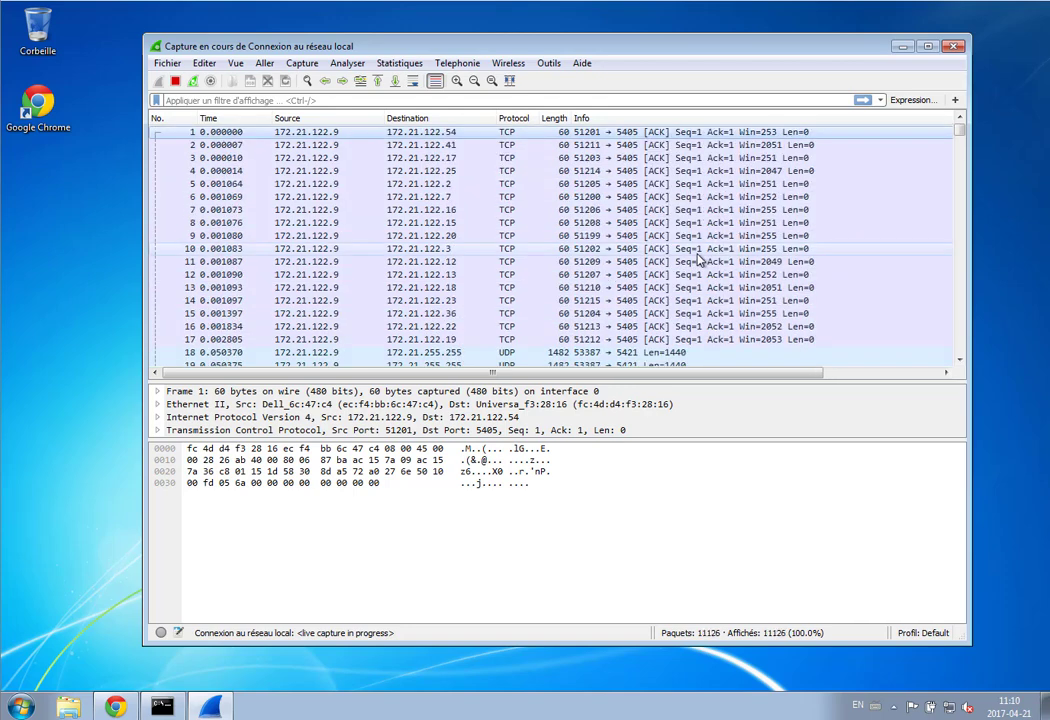
scroll(700, 258, down, 18)
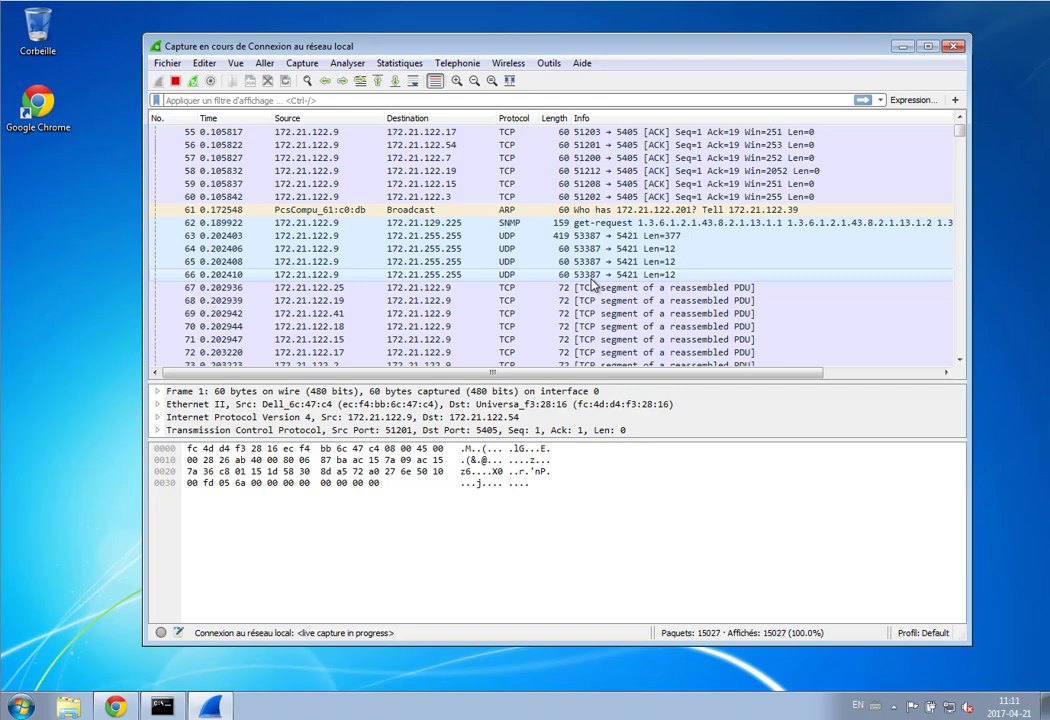
scroll(591, 285, up, 18)
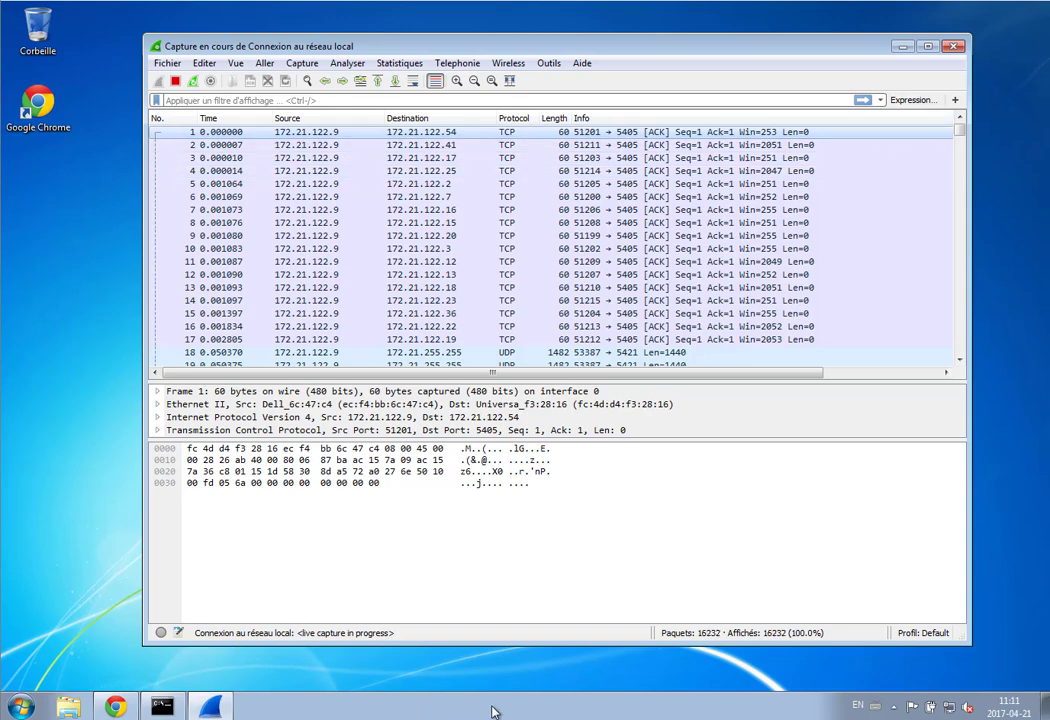
Switch to the command prompt, quit the open FTP session and clear the console.
mouse_move(189, 718)
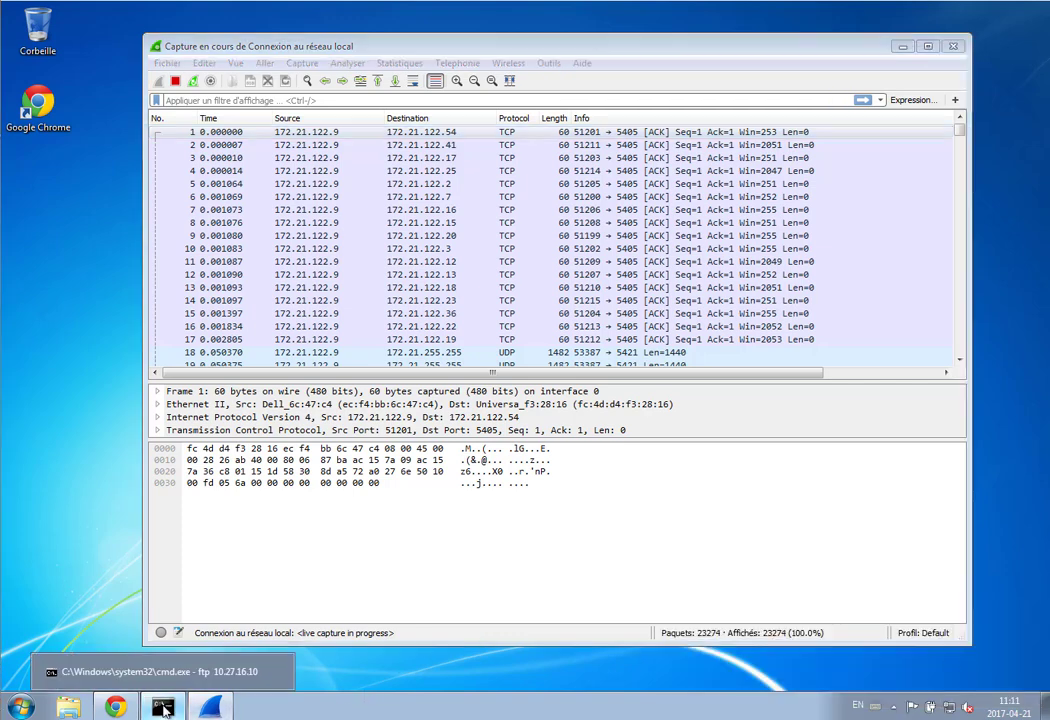
click(162, 707)
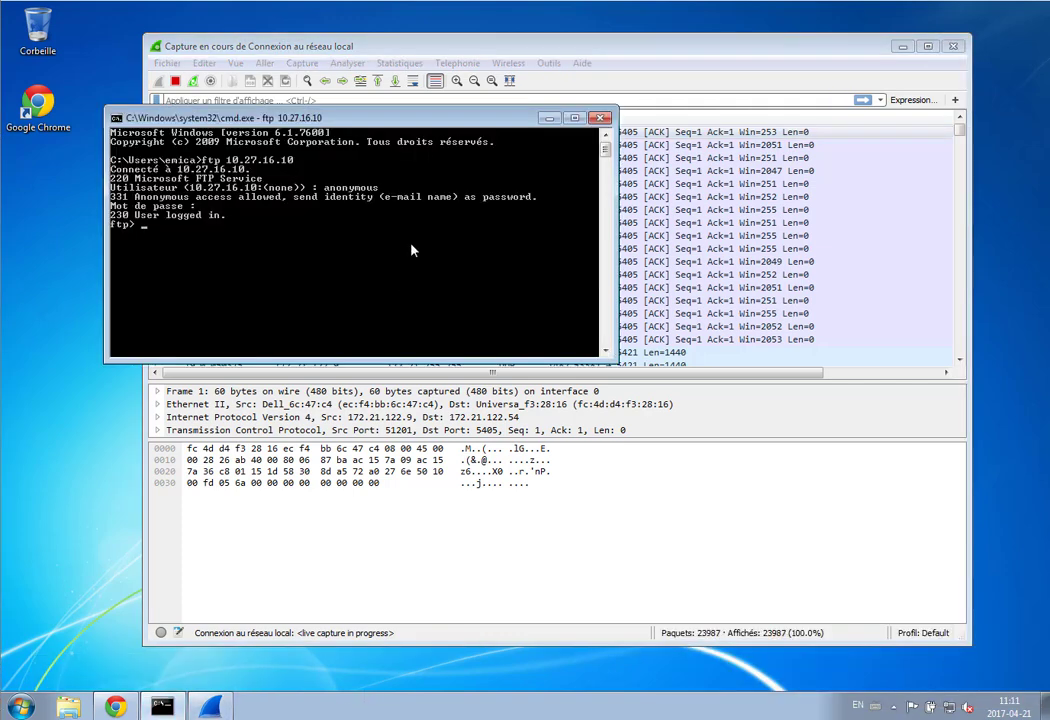
text(exit)
key(Return)
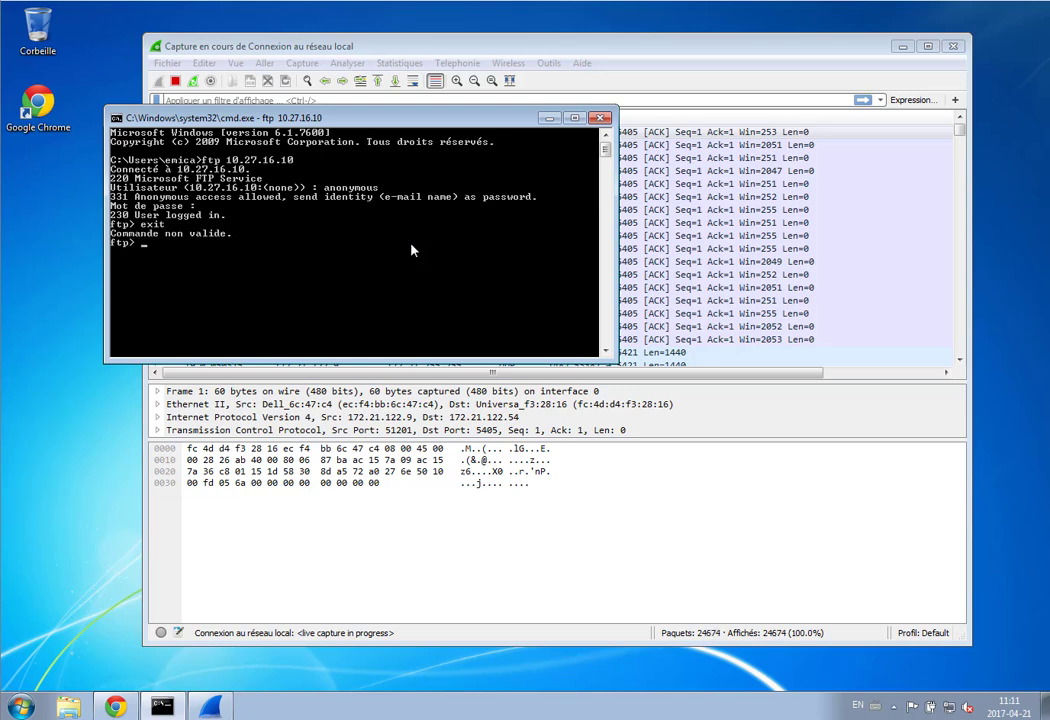
text(quit)
key(Return)
text(clss)
key(Return)
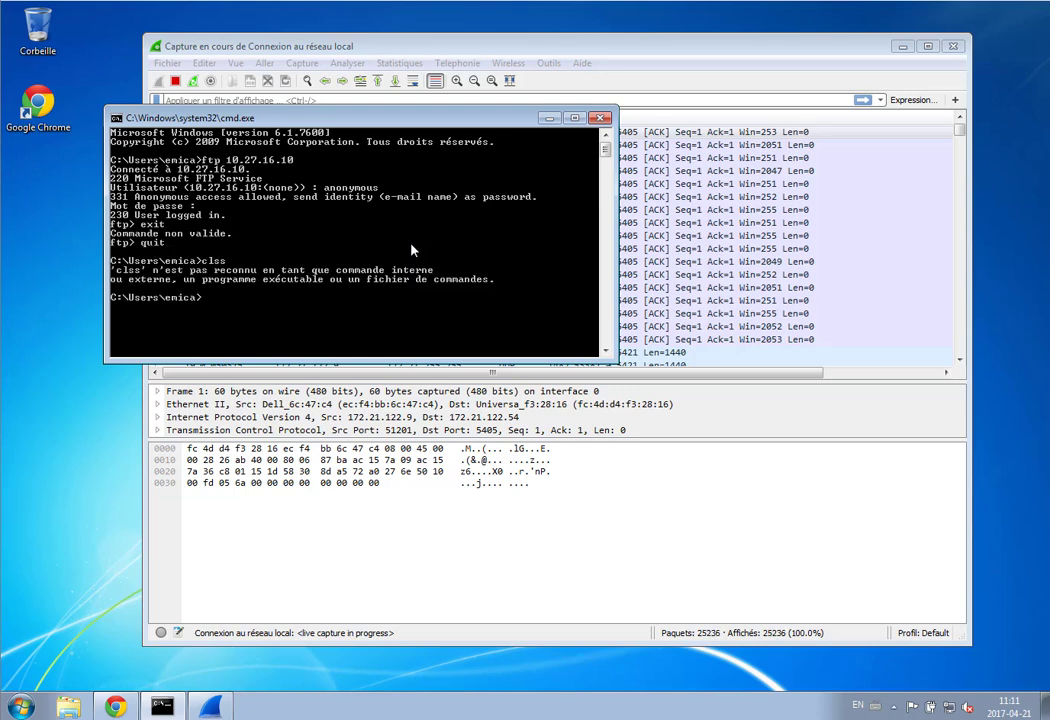
text(cls)
key(Return)
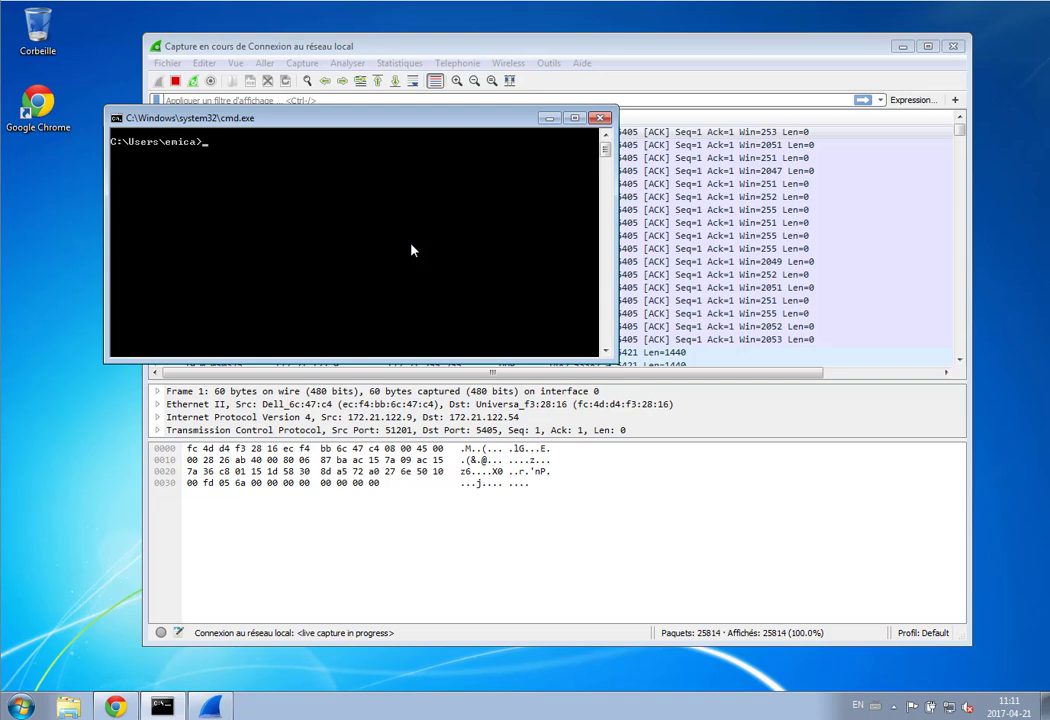
Try to delete all ARP cache entries with arp -d * and minimize the command prompt.
text(arp -d *)
key(Return)
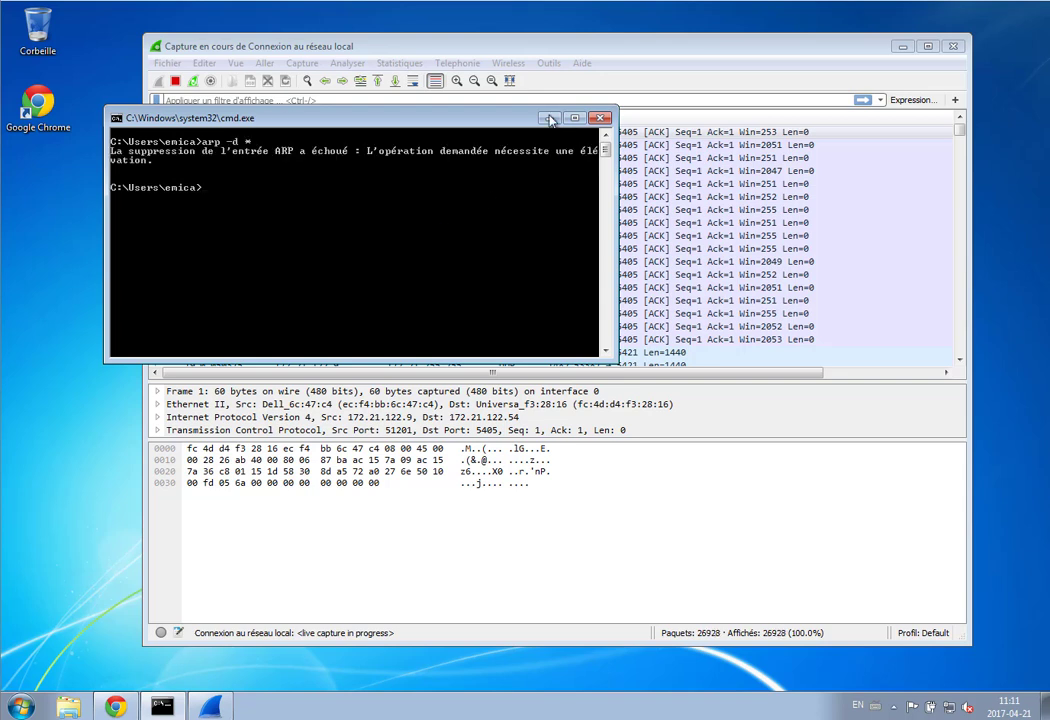
click(547, 118)
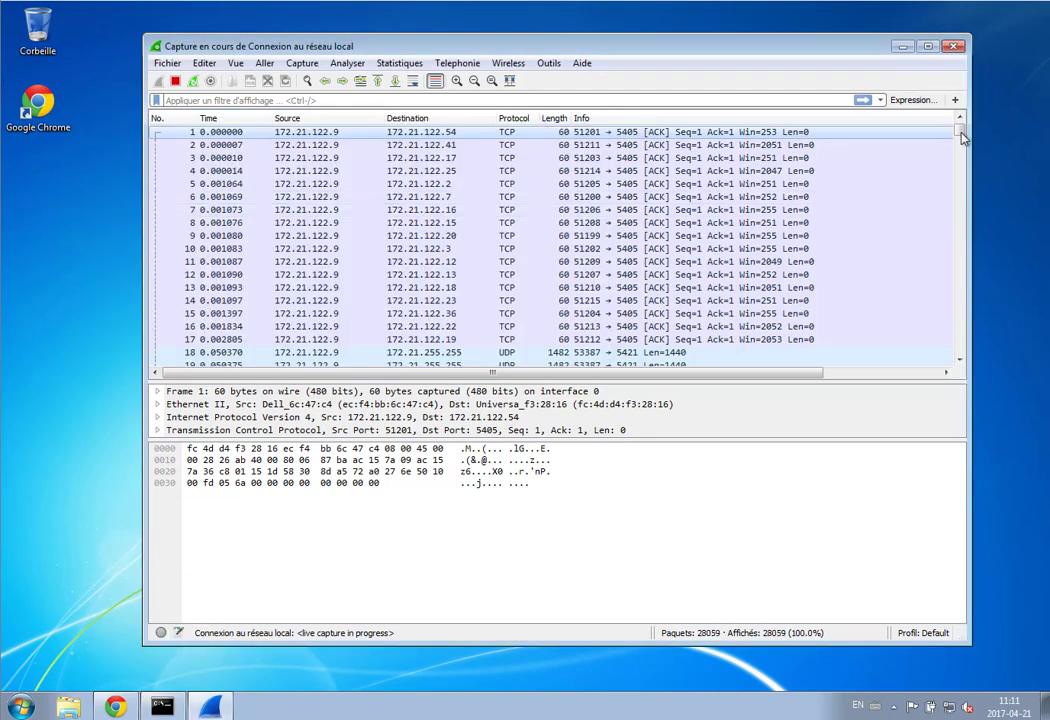
Jump towards the newest captured packets and stop the running capture.
drag(958, 131, 957, 363)
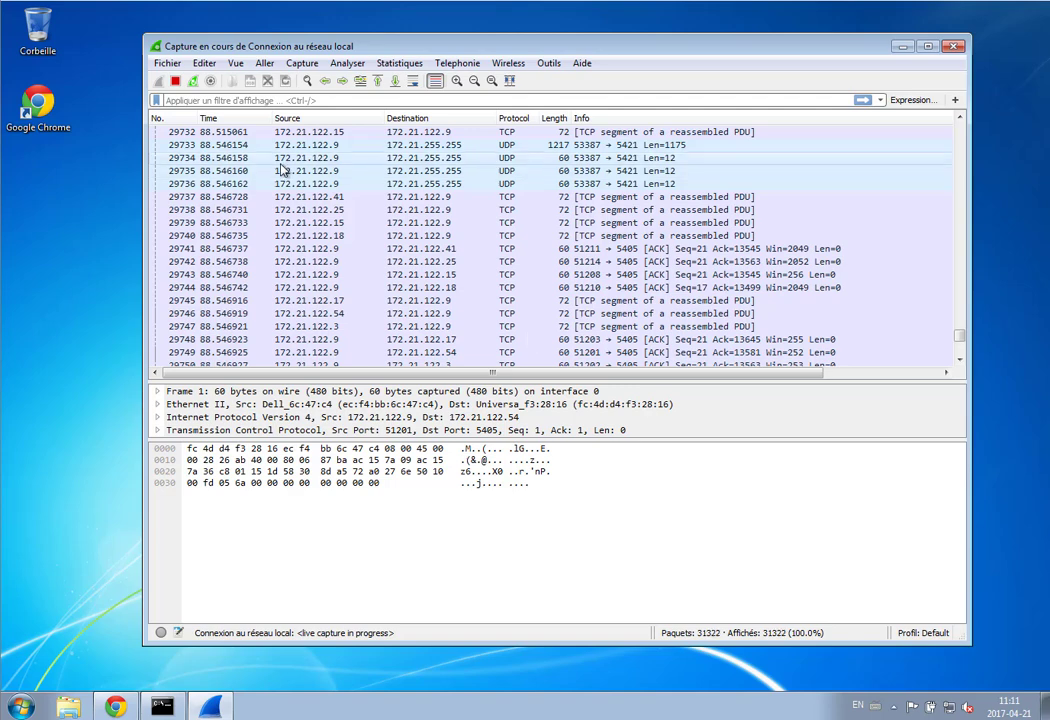
click(175, 81)
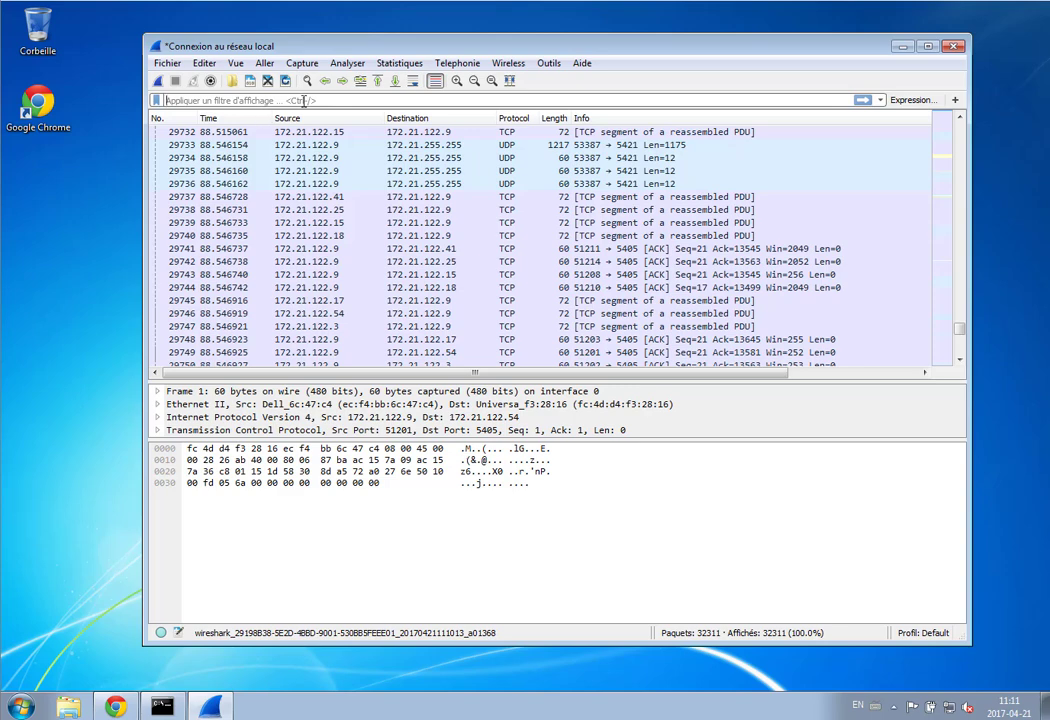
click(303, 101)
text(ARP)
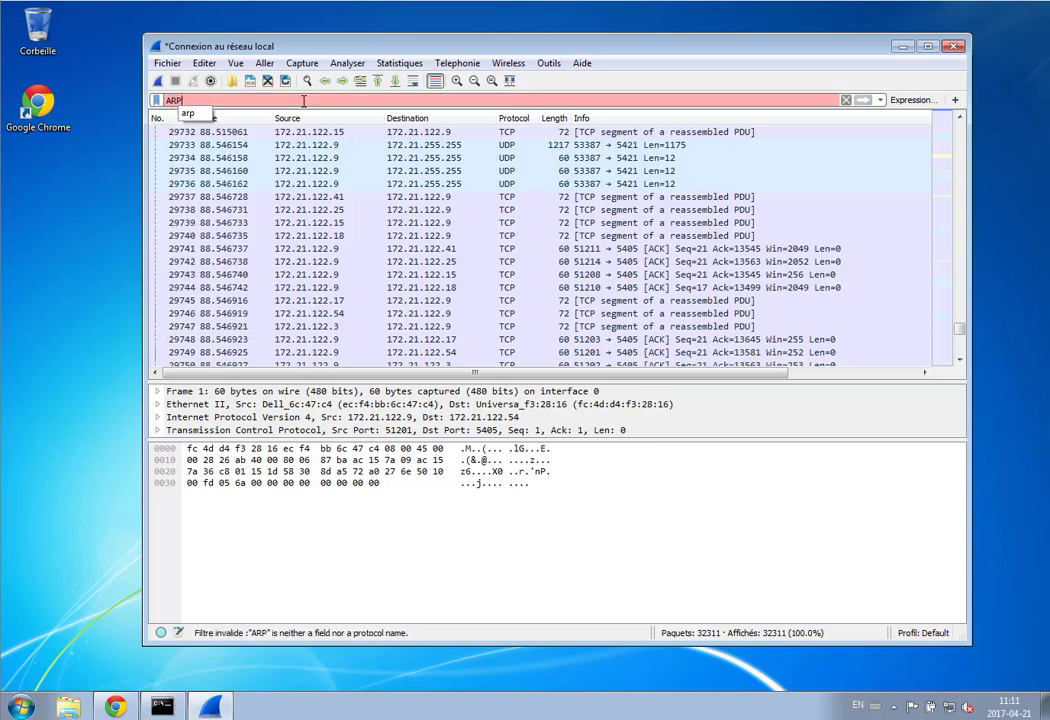
key(BackSpace)
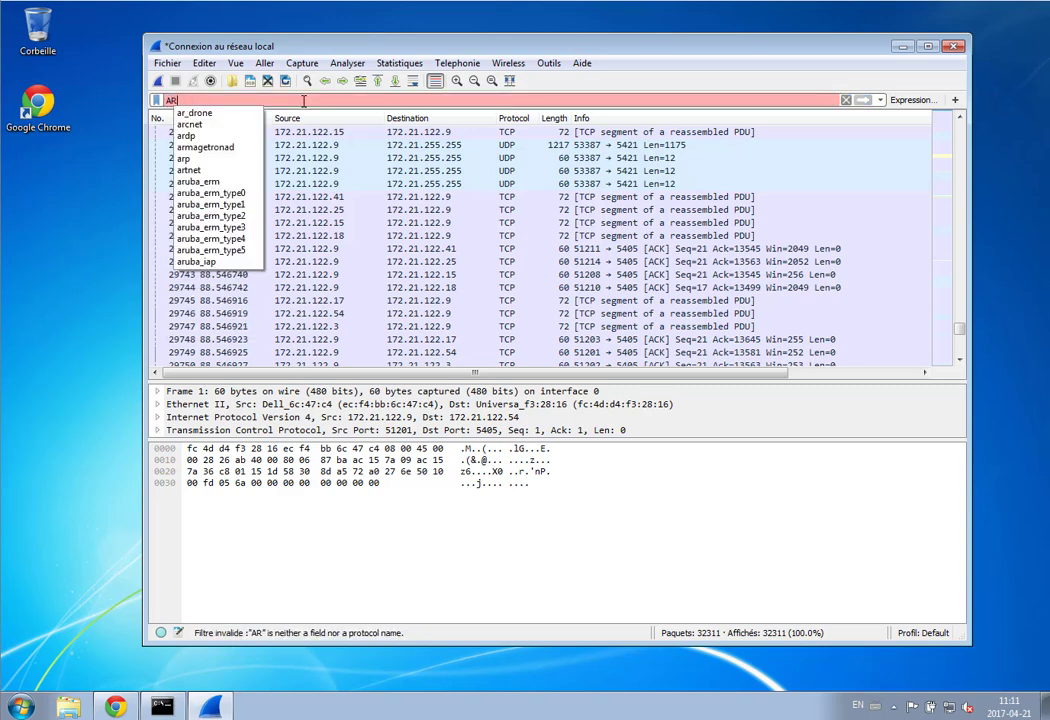
text(P)
key(Escape)
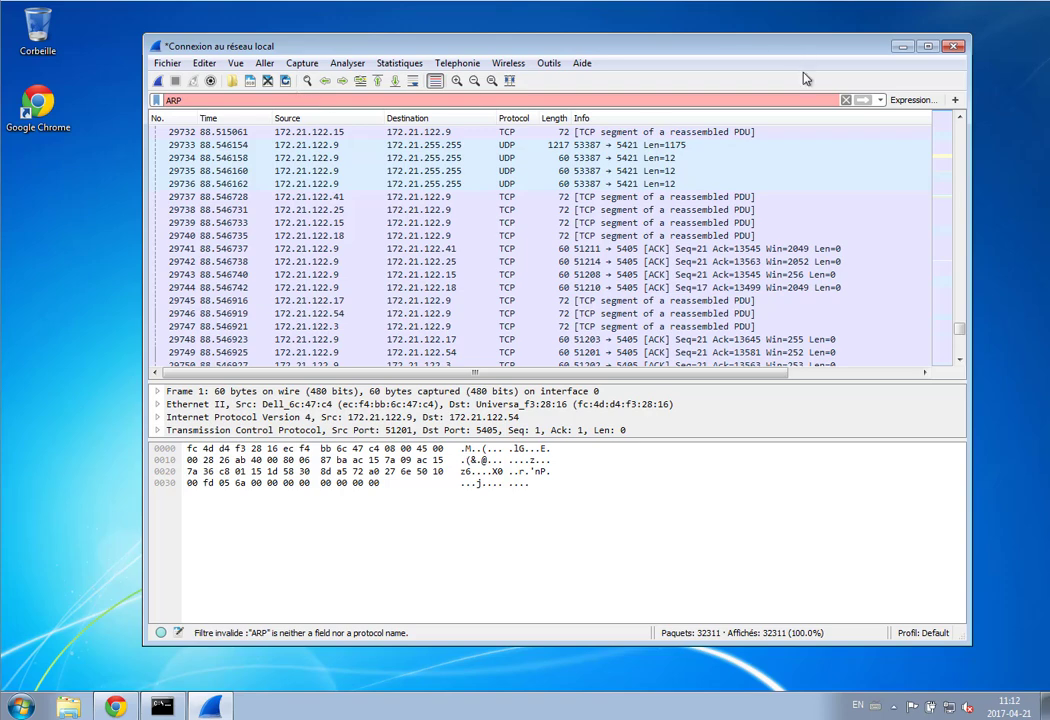
click(846, 101)
Apply the display filter arp to the captured packets and sort the list by protocol.
text(arp)
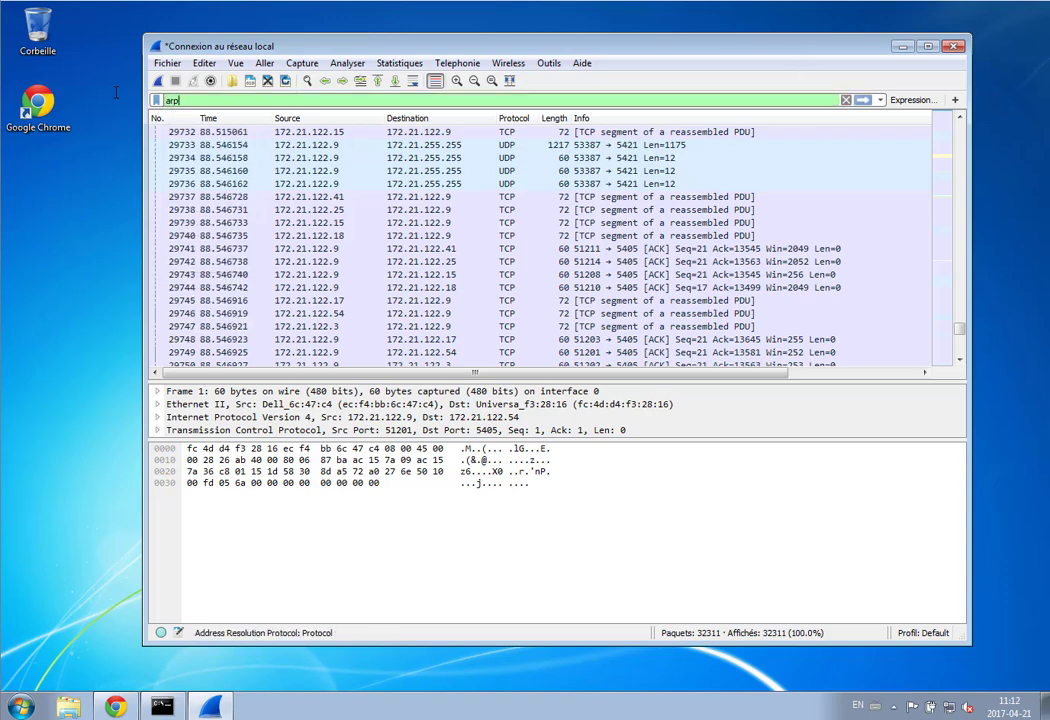
key(Return)
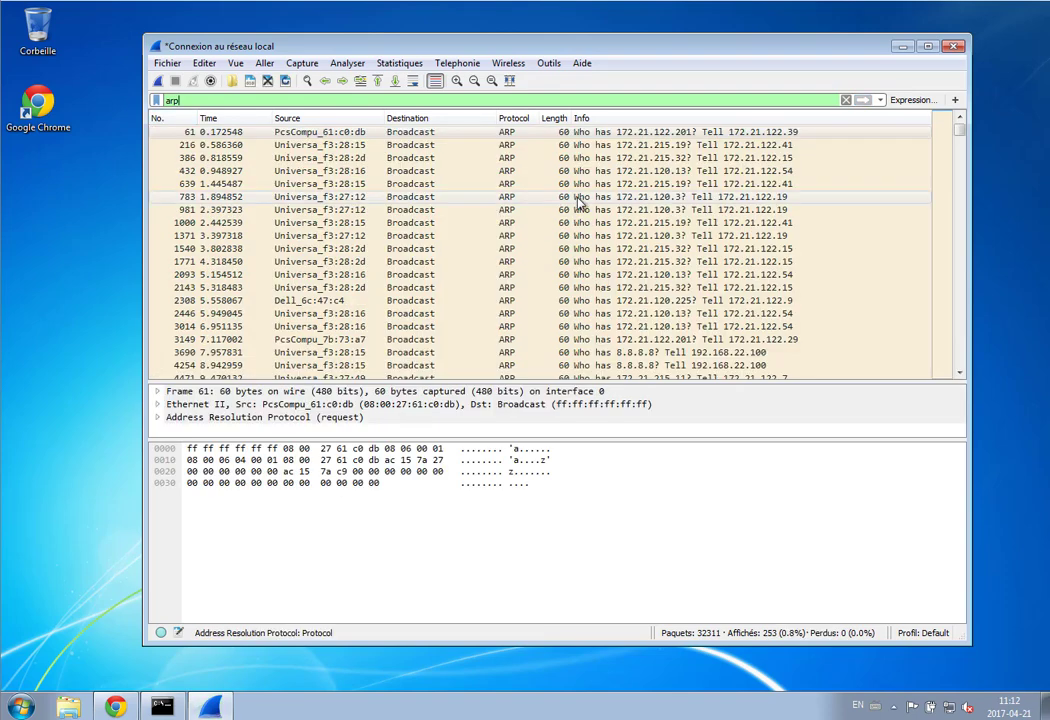
click(509, 120)
click(509, 120)
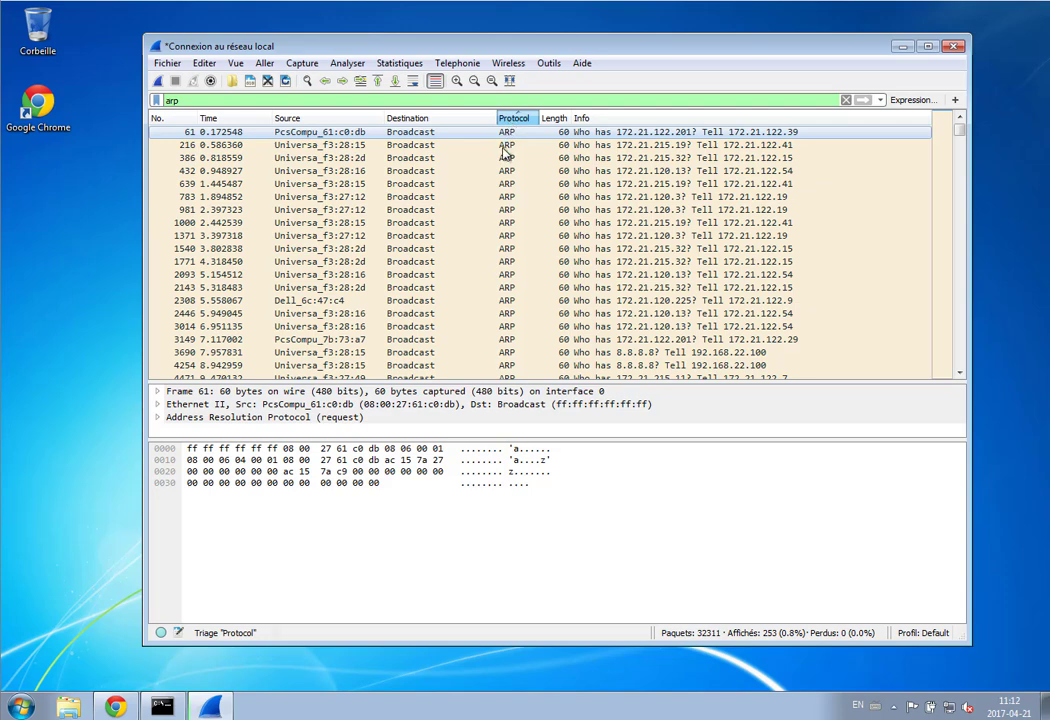
Select ARP packet 31527 near the end of the list and enlarge the packet details area.
scroll(948, 144, down, 4)
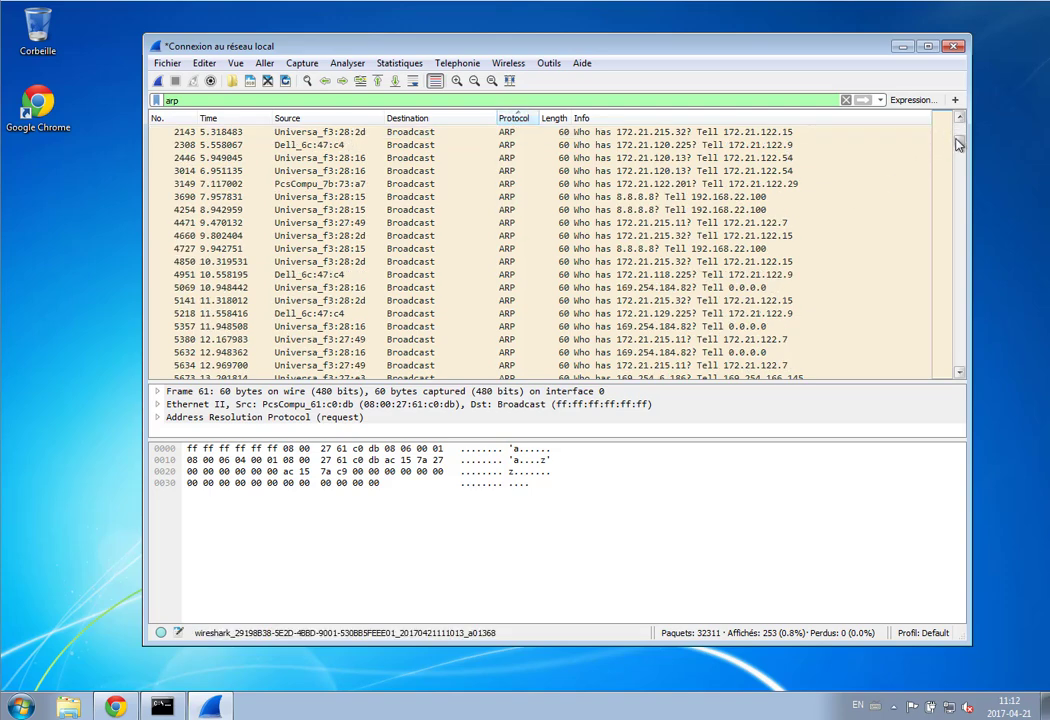
drag(956, 146, 931, 368)
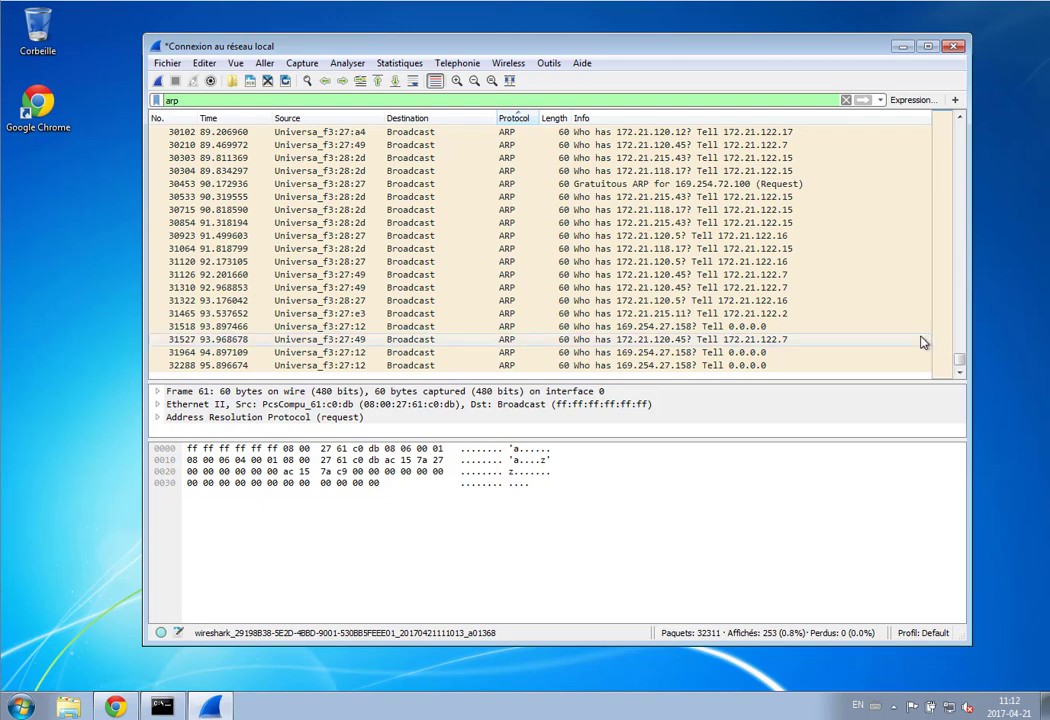
click(187, 341)
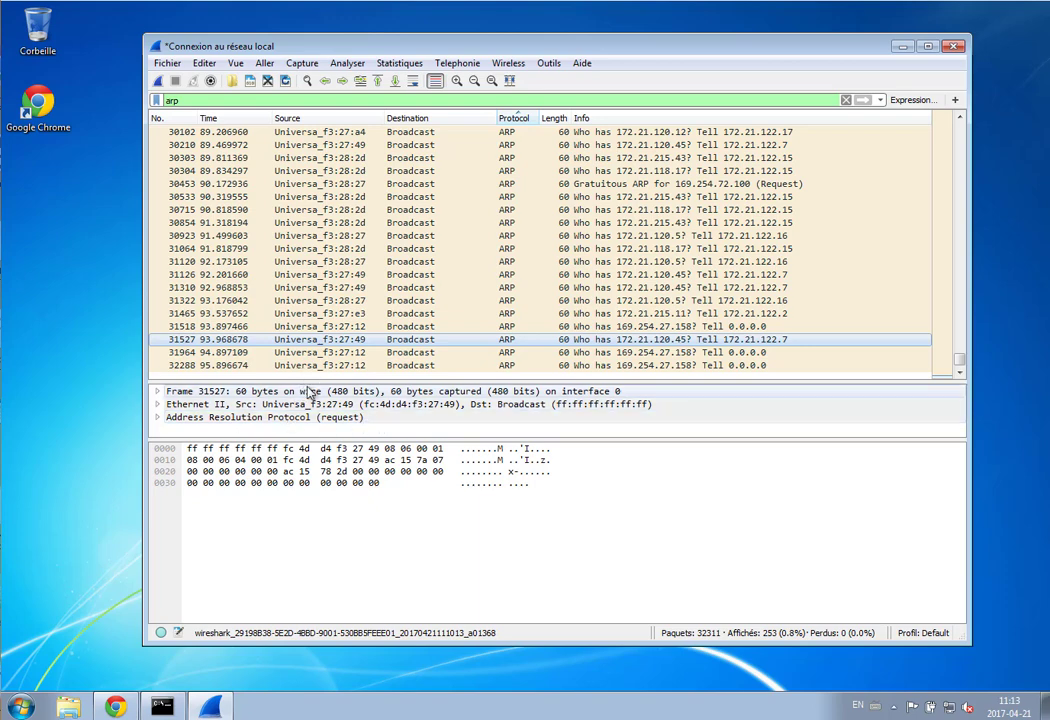
drag(310, 380, 320, 340)
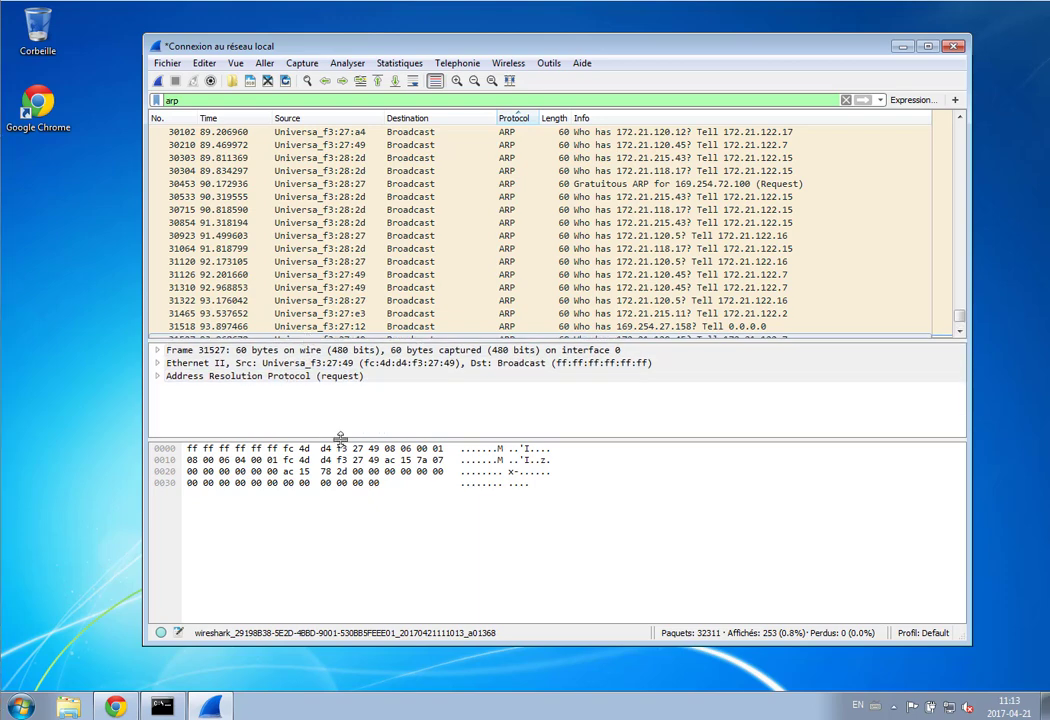
drag(340, 438, 350, 527)
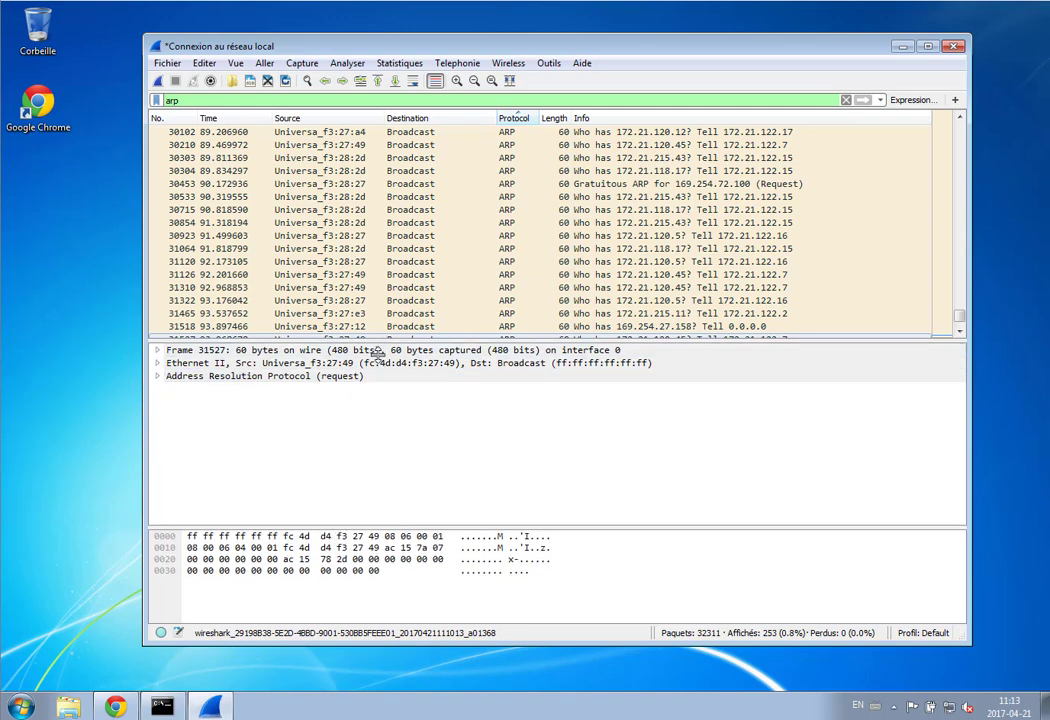
drag(377, 353, 377, 368)
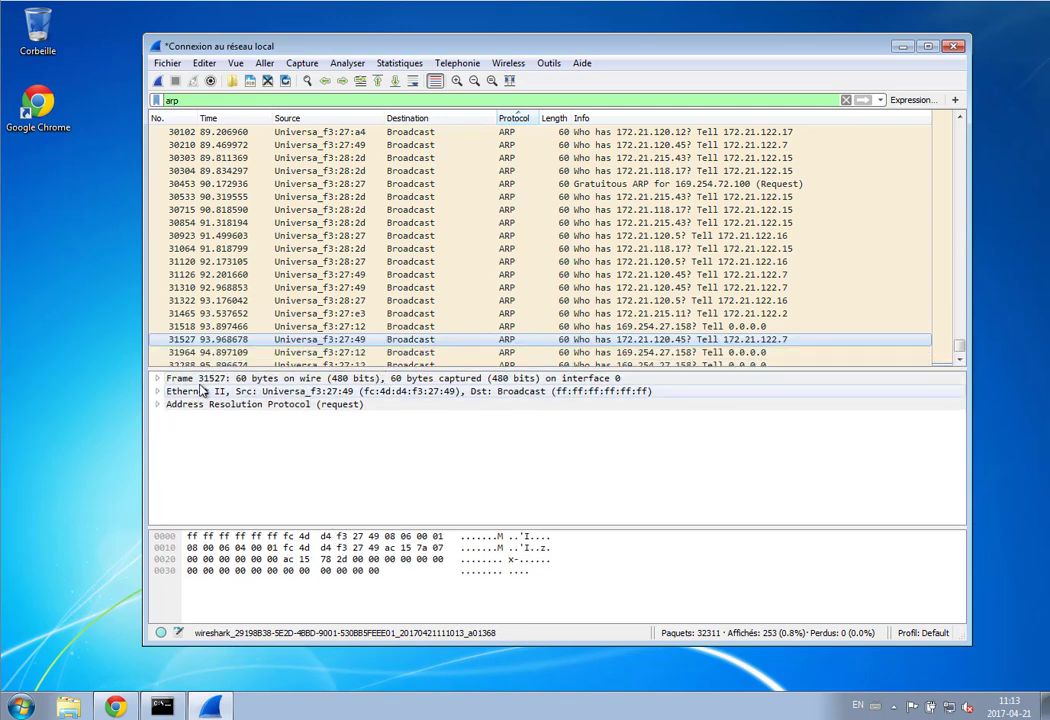
Expand the Frame section of the selected ARP packet and read through its fields.
click(157, 379)
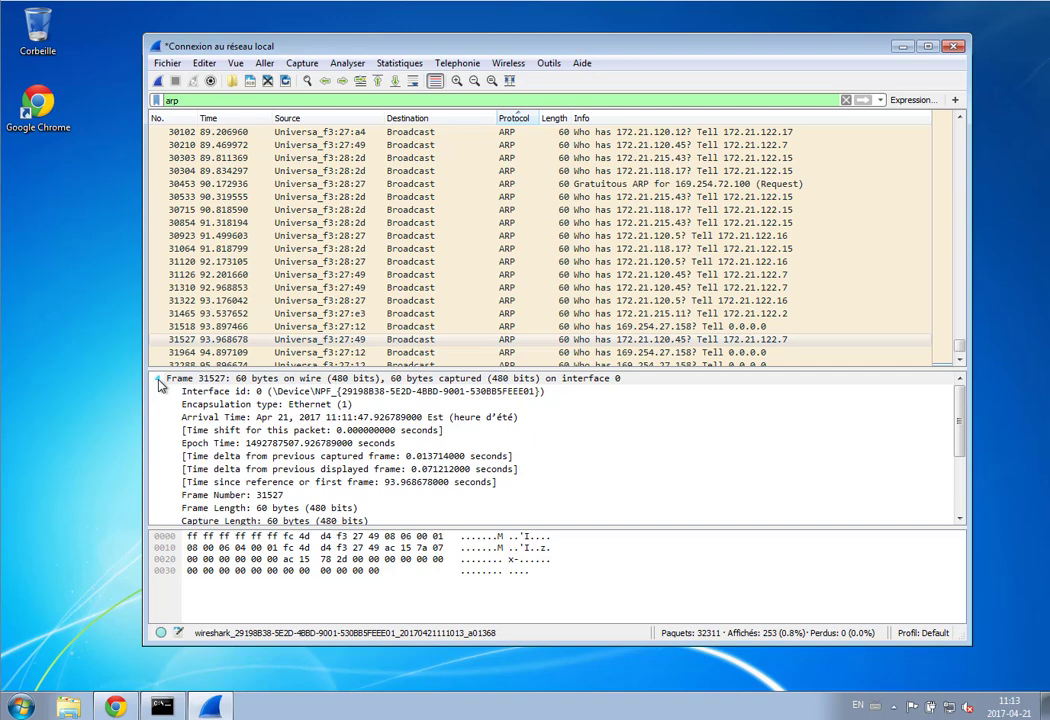
scroll(372, 460, down, 3)
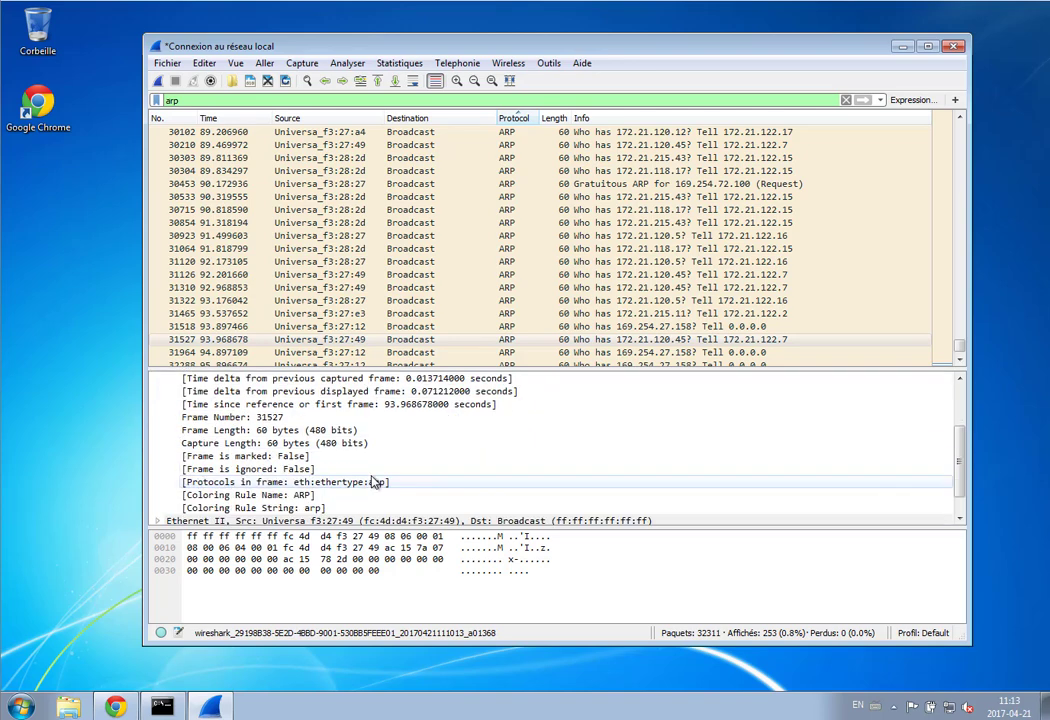
scroll(372, 482, up, 3)
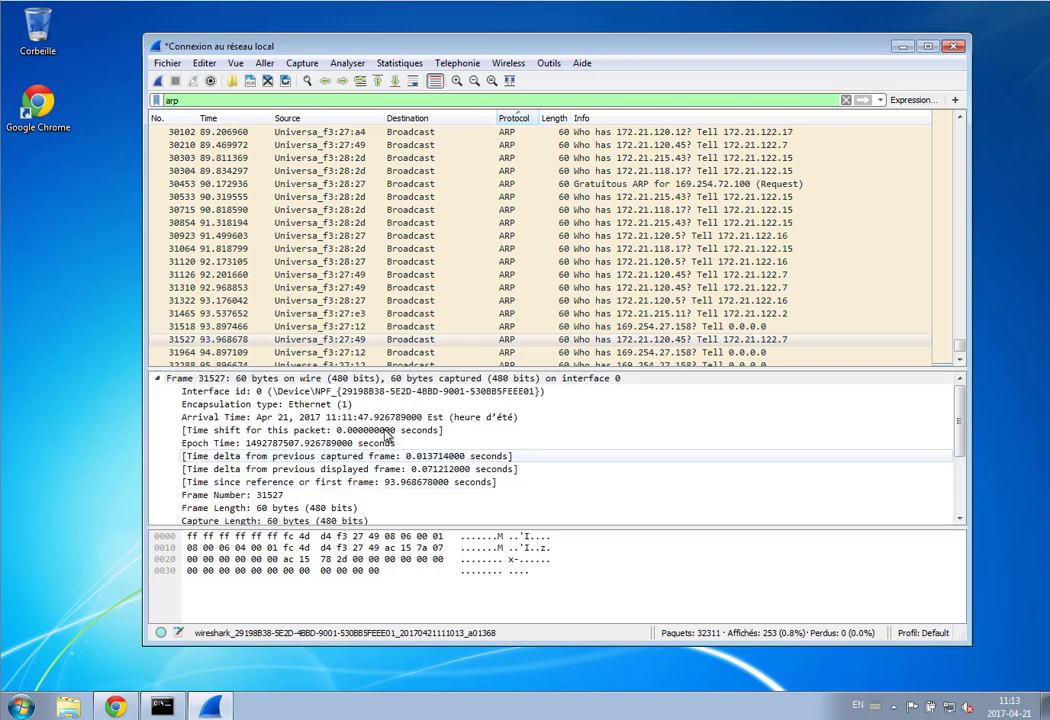
scroll(365, 453, down, 3)
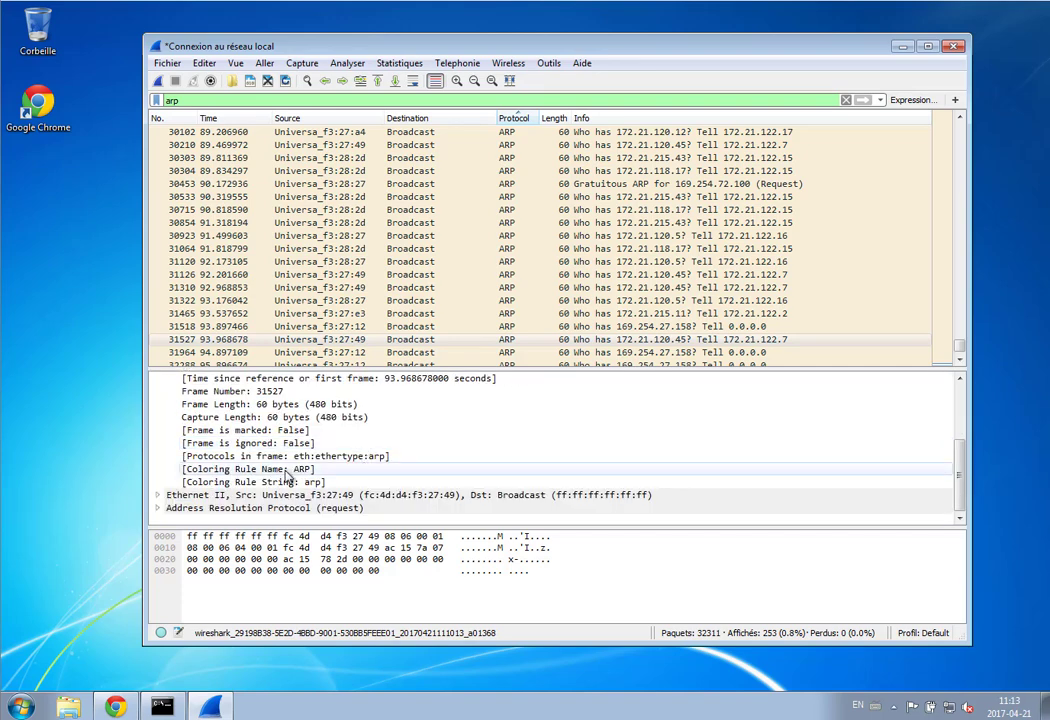
Expand the packet's Ethernet II section, examine its Destination and Source entries, and collapse the section.
click(158, 495)
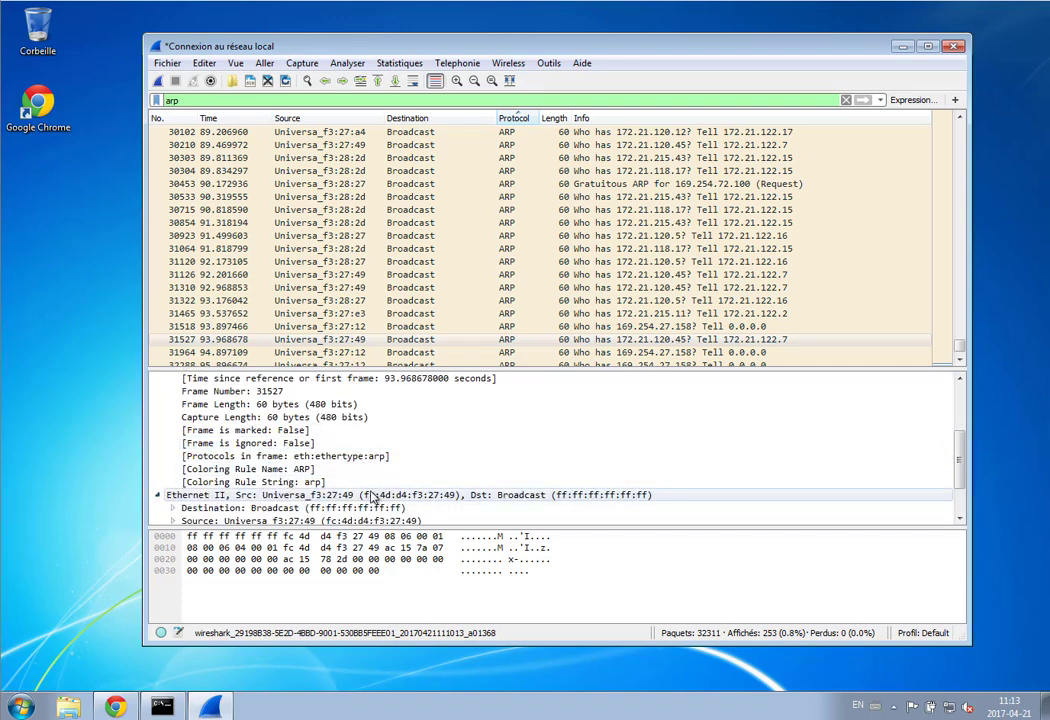
scroll(372, 497, down, 2)
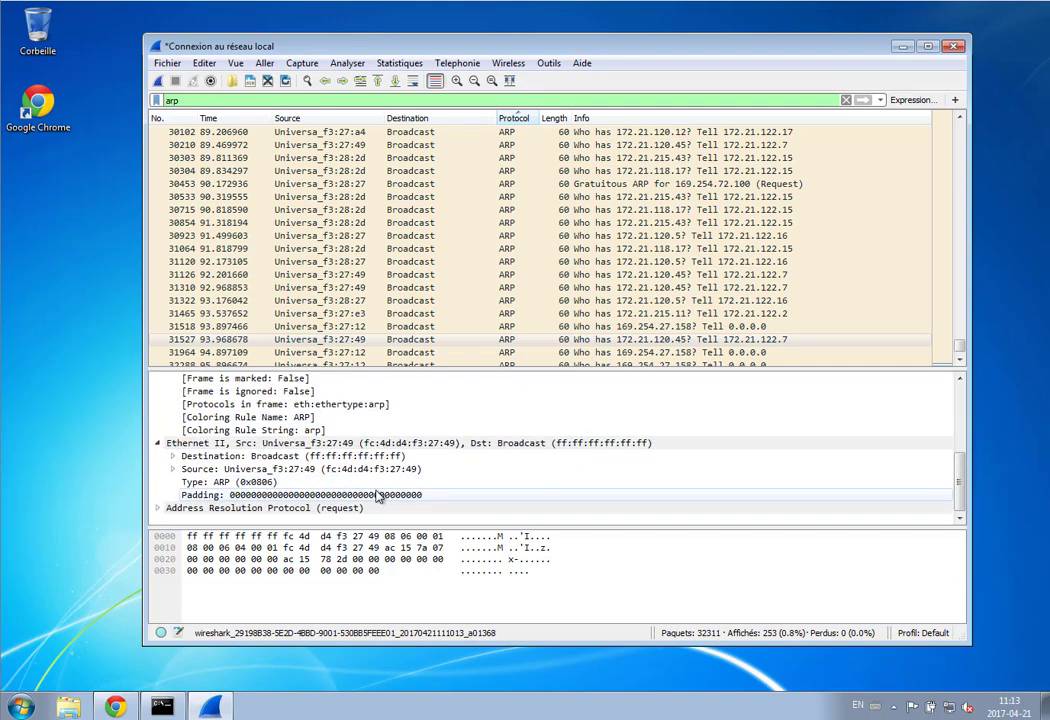
double_click(190, 457)
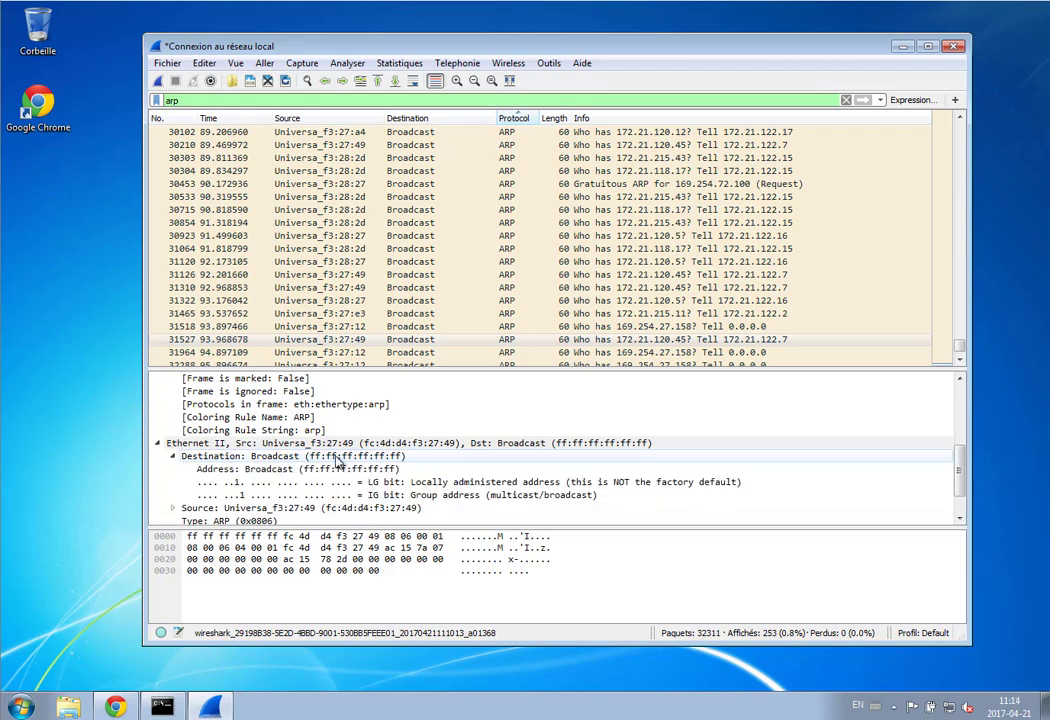
click(173, 457)
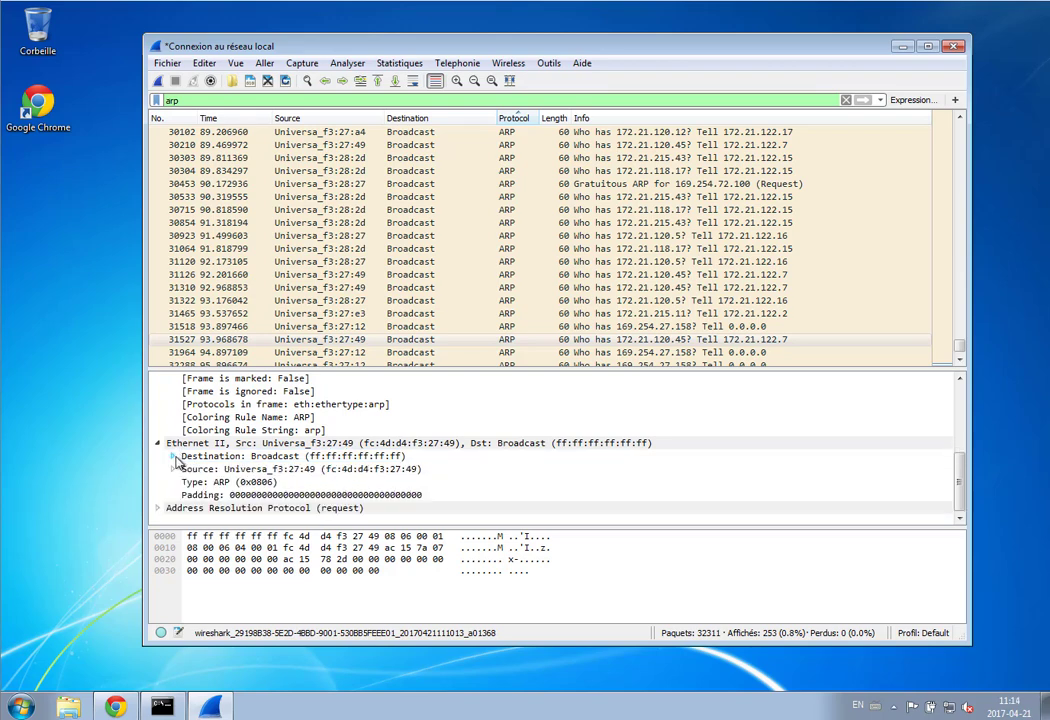
click(173, 470)
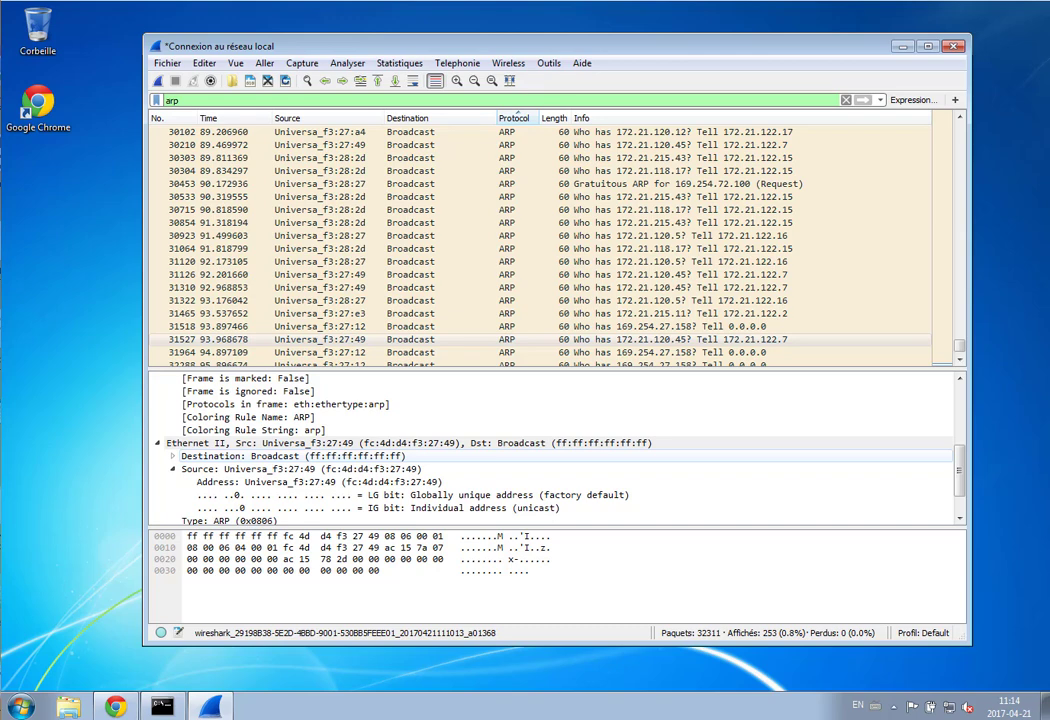
click(157, 443)
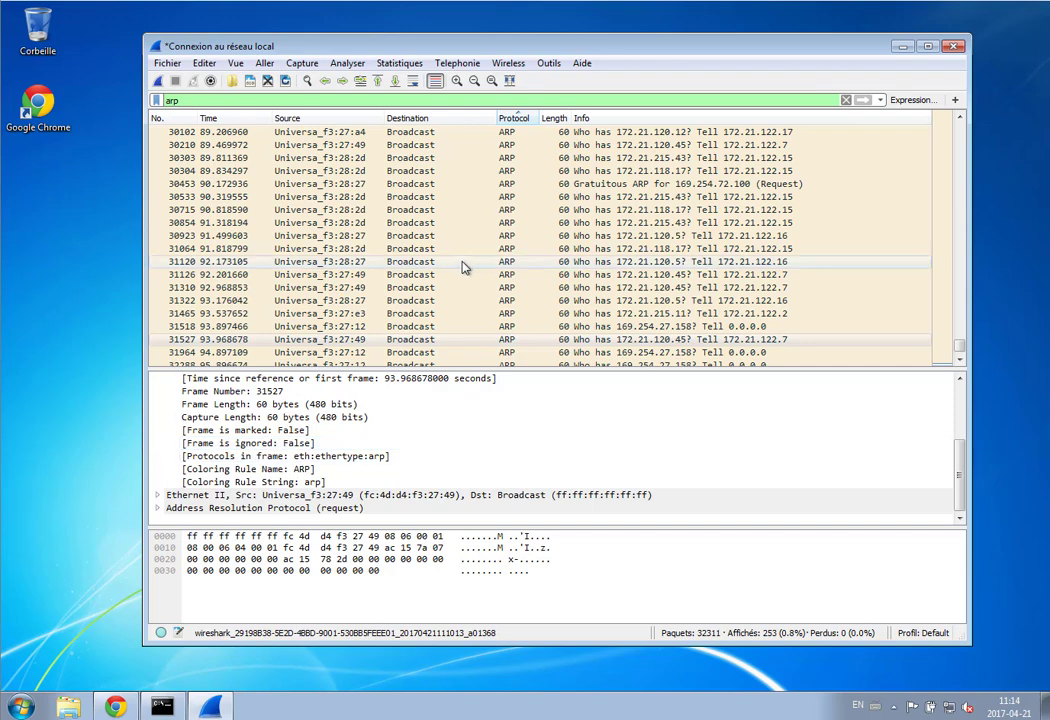
Replace the display filter with tcp and apply it to the captured packets.
drag(177, 101, 118, 103)
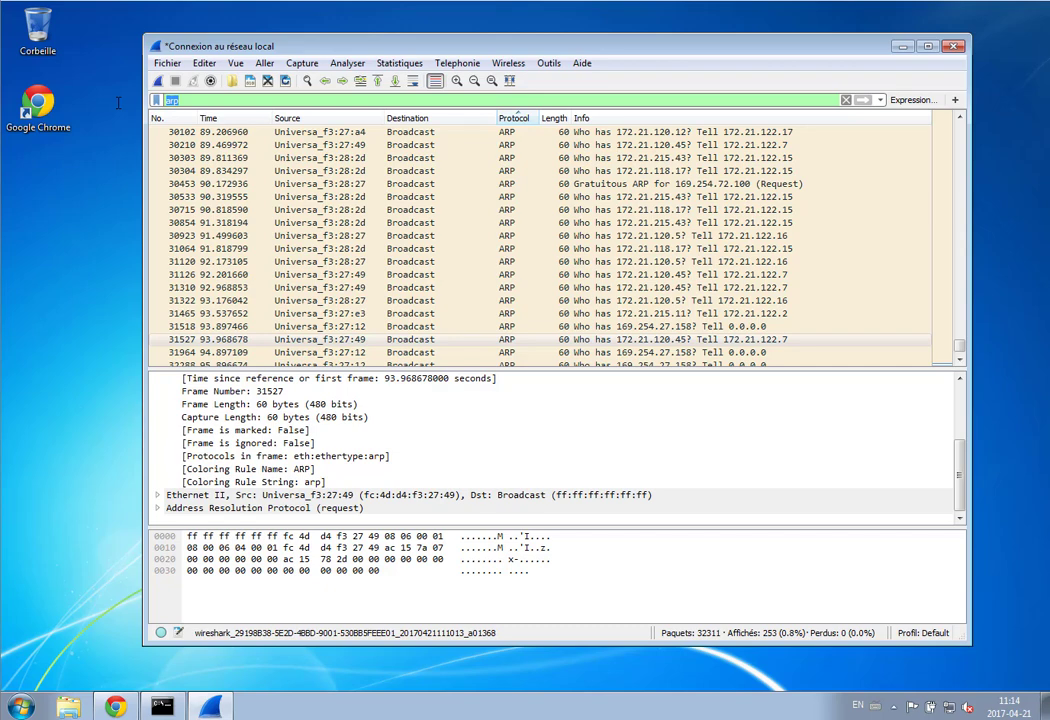
text(tc)
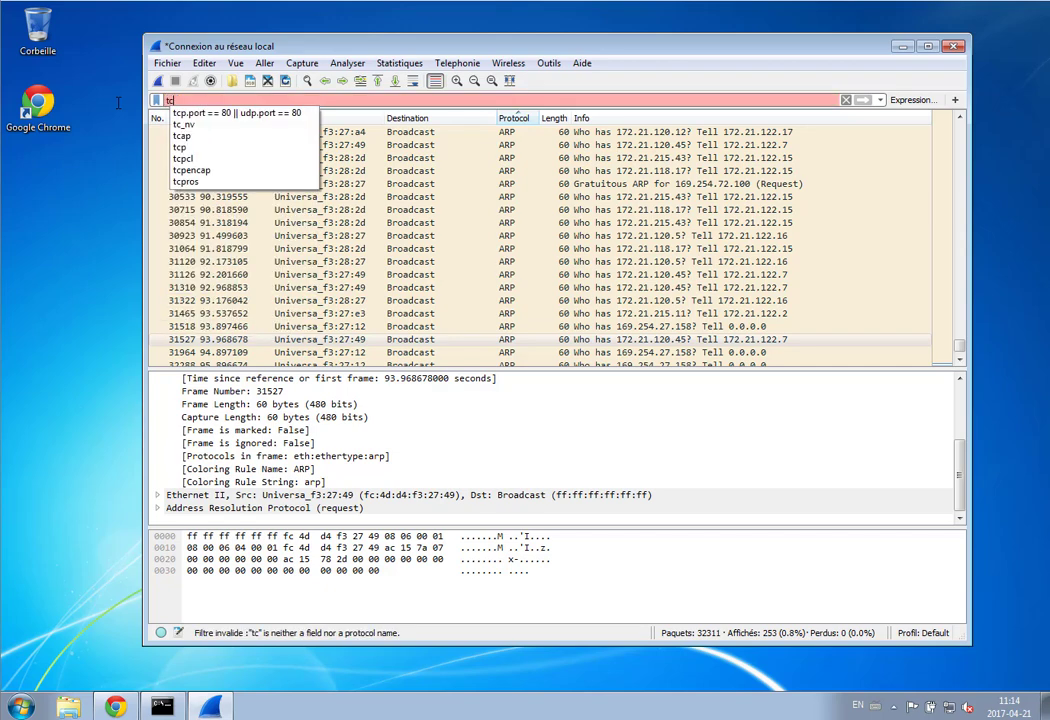
text(p)
key(Return)
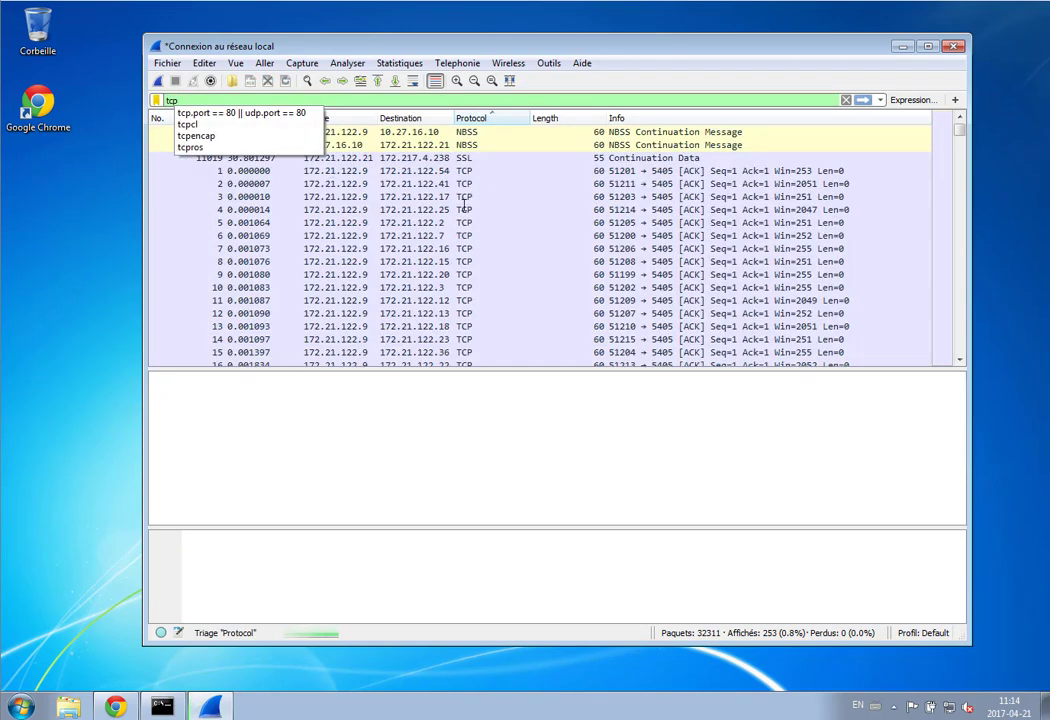
click(463, 209)
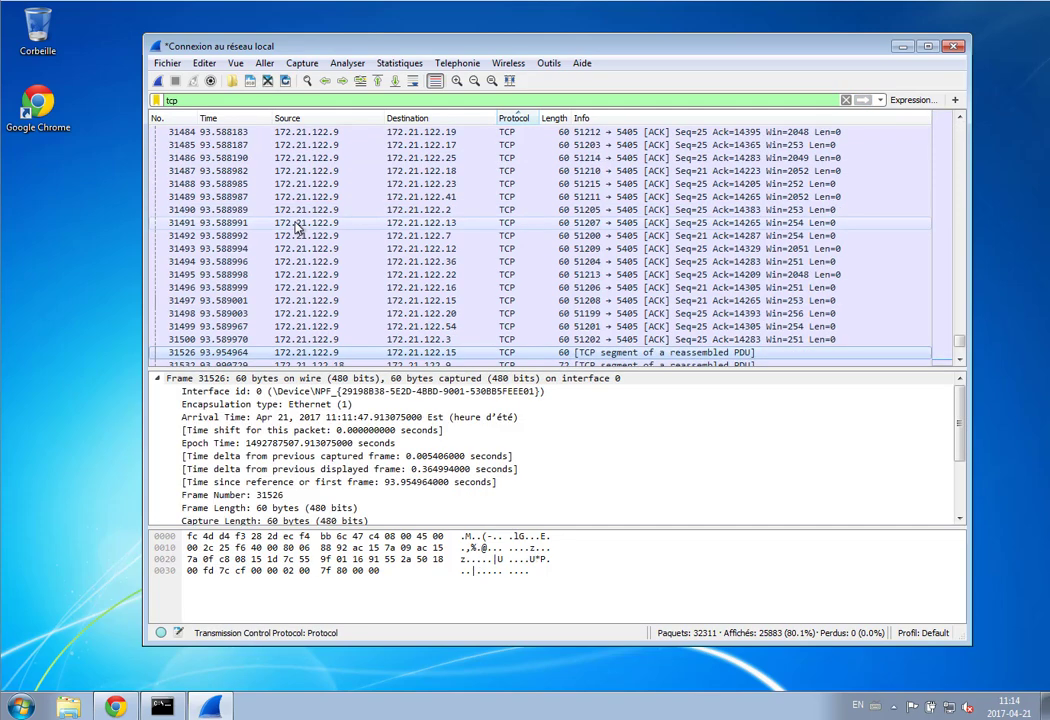
Select TCP packet 31493, collapse its Frame section and examine the source and destination addresses in the expanded Internet Protocol Version 4 section.
click(305, 248)
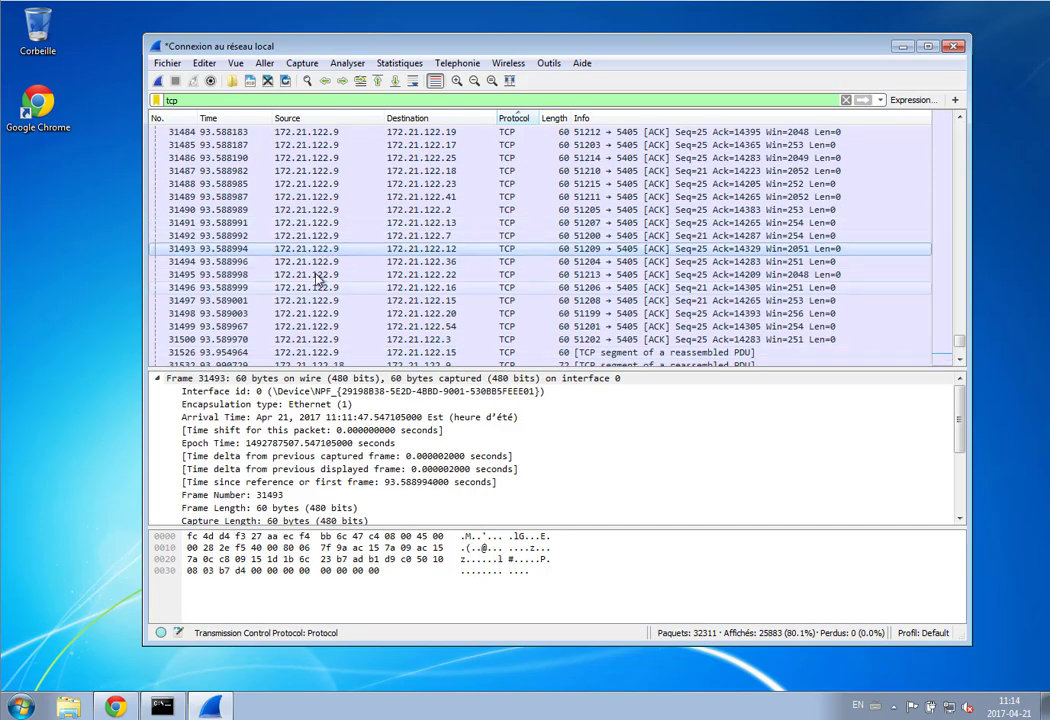
click(157, 378)
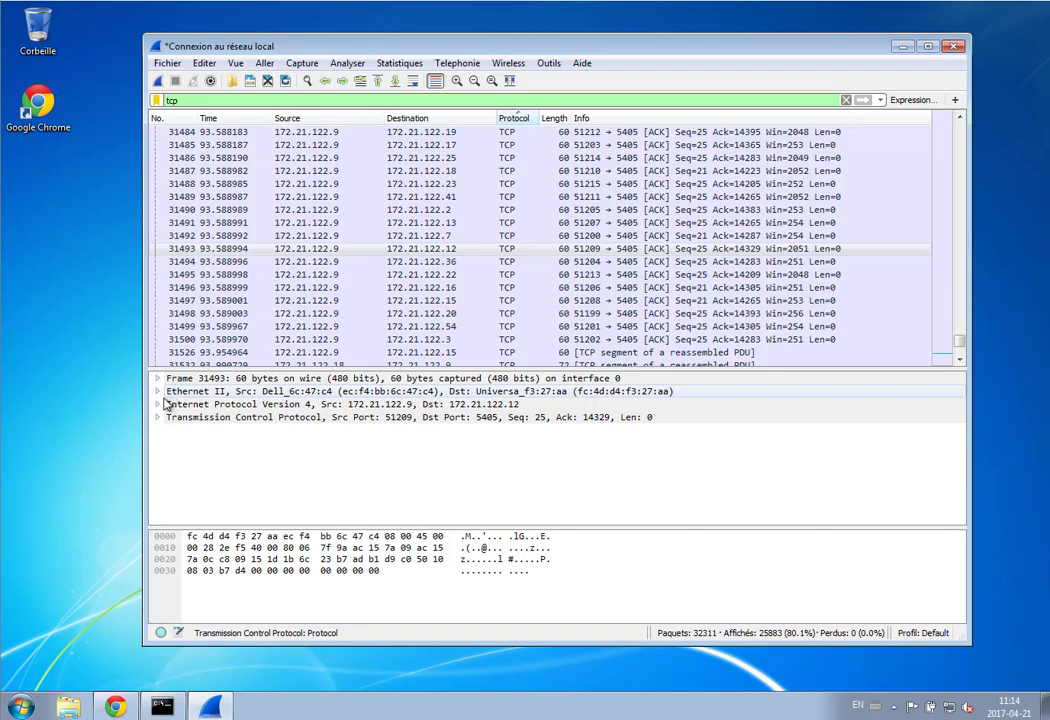
click(157, 404)
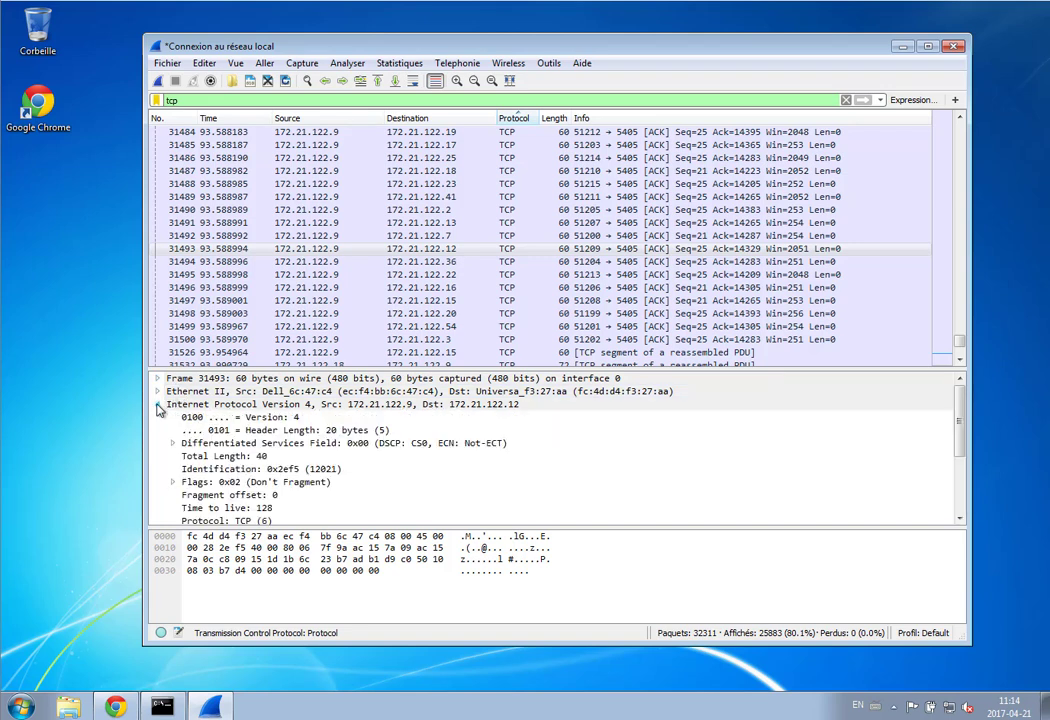
click(229, 406)
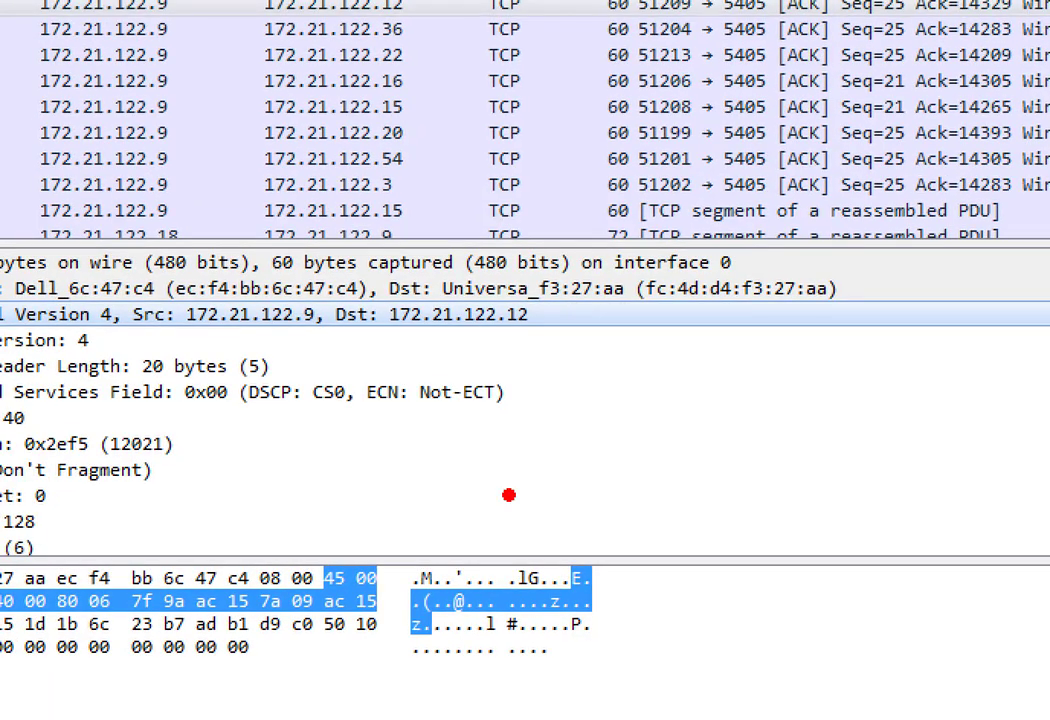
drag(108, 280, 337, 352)
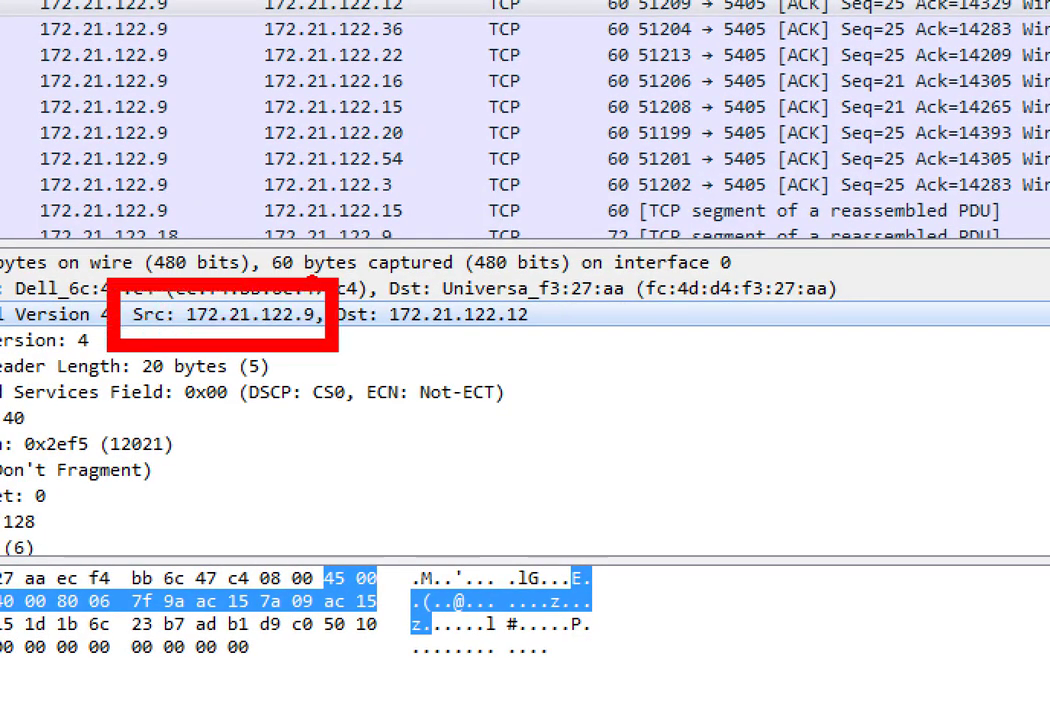
mouse_move(305, 277)
mouse_down()
mouse_move(420, 350)
mouse_move(541, 347)
mouse_up()
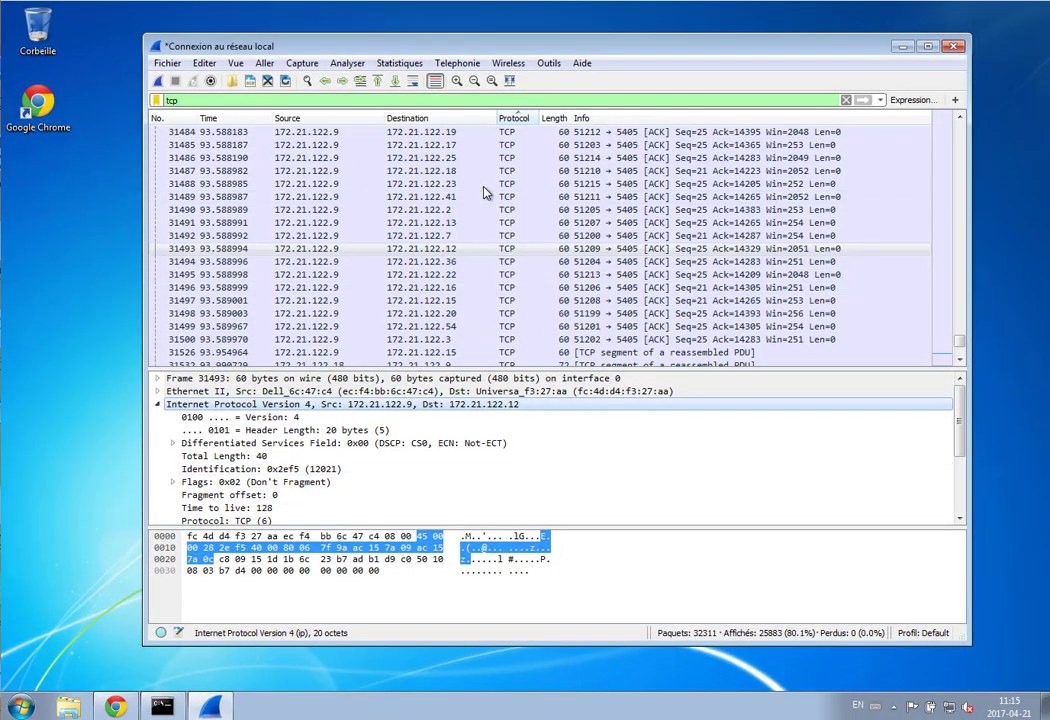
Restore the Command Prompt window and return to the Wireshark capture window.
click(162, 708)
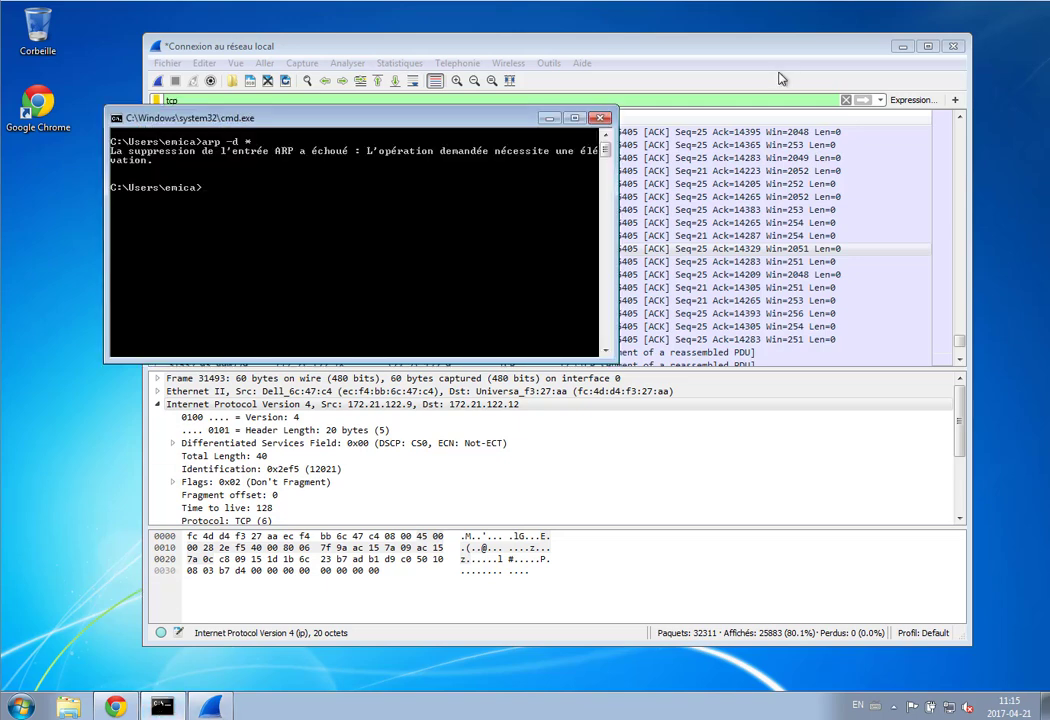
click(778, 73)
click(303, 63)
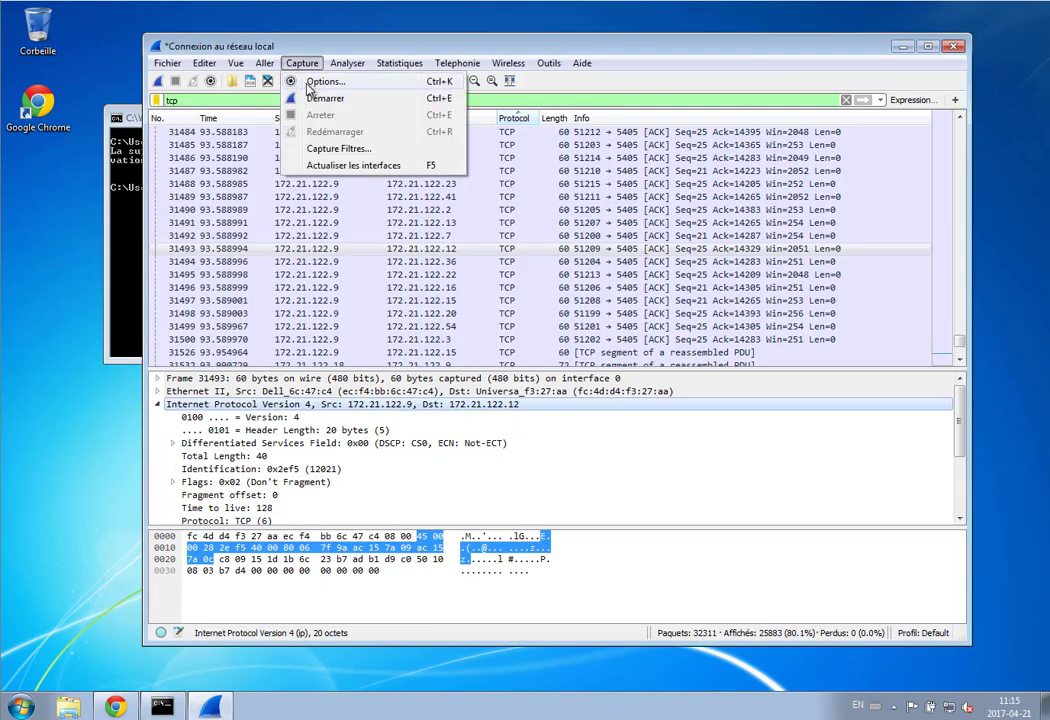
click(322, 98)
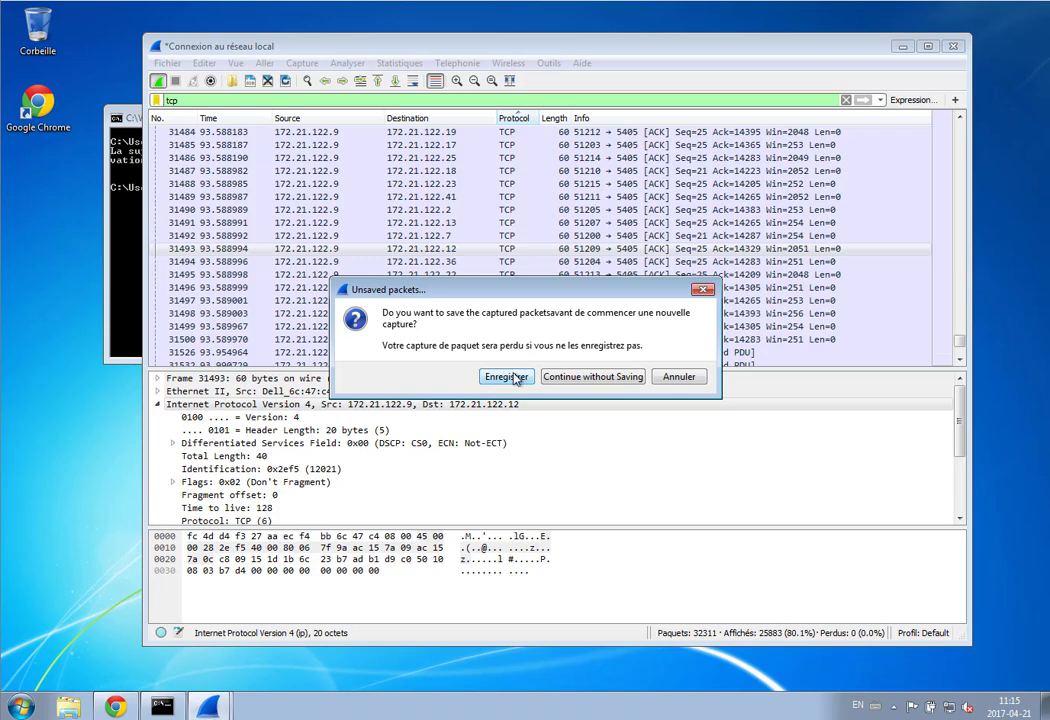
click(443, 504)
click(525, 338)
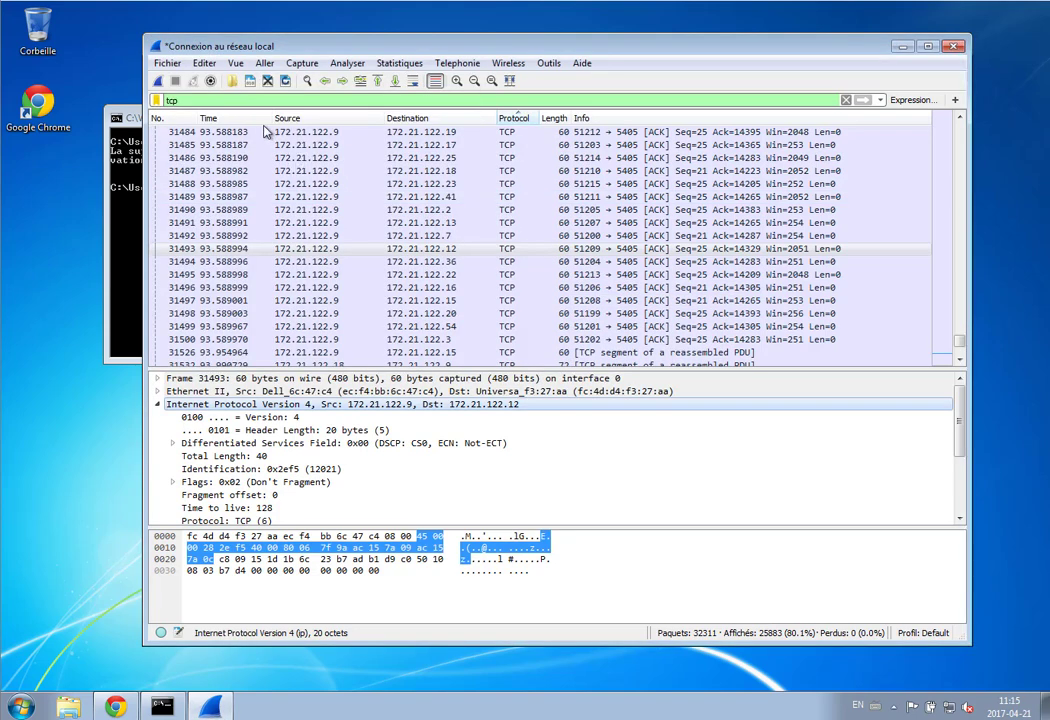
Start a new capture without saving the earlier packets and clear the tcp display filter.
click(302, 63)
click(318, 97)
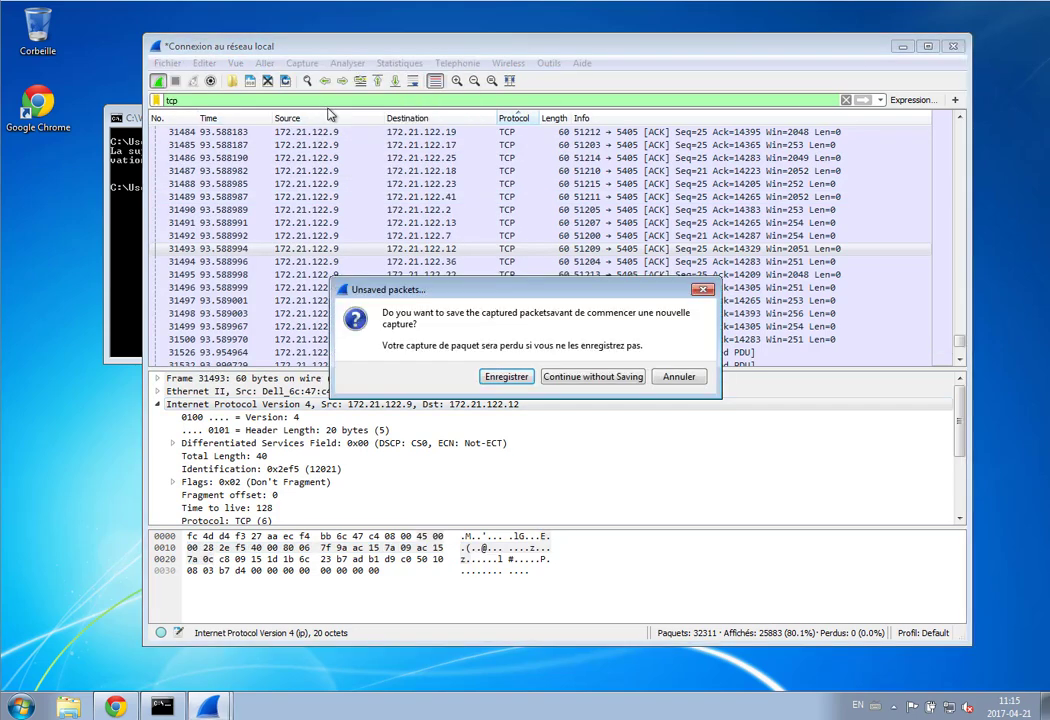
click(592, 378)
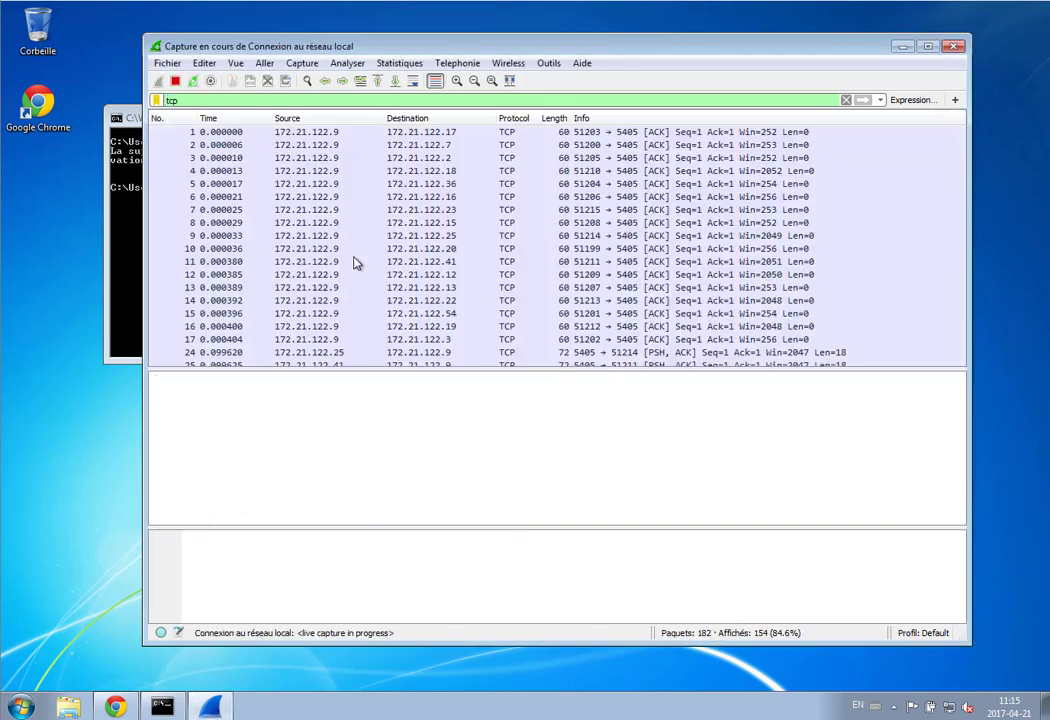
click(846, 100)
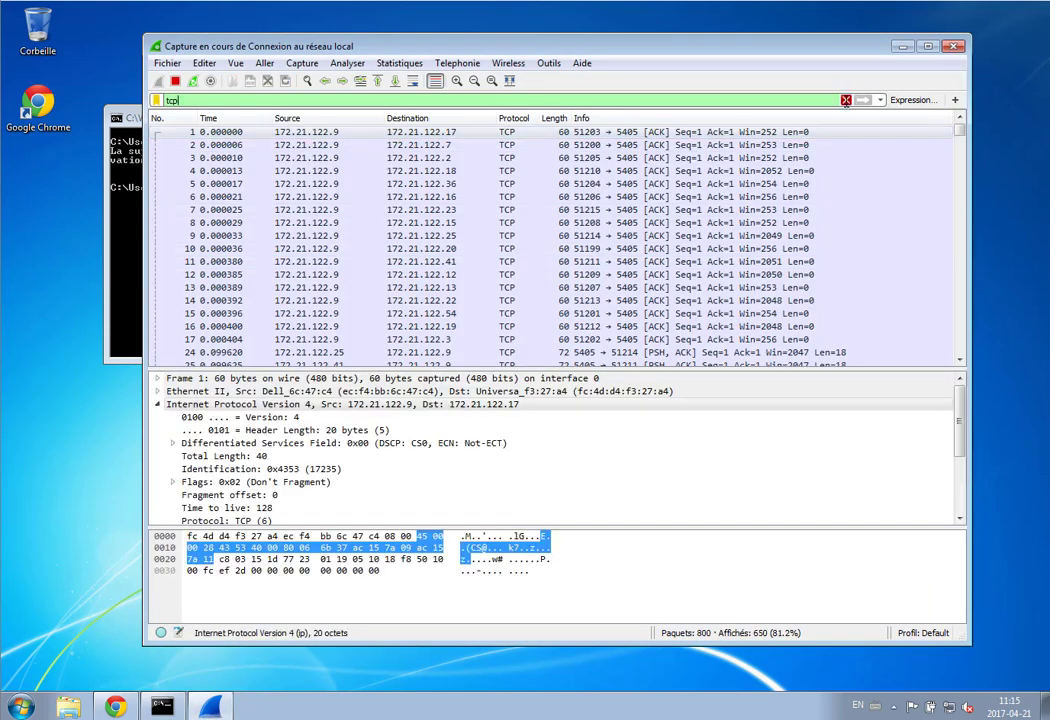
Switch to the Command Prompt and open an FTP connection to 10.27.16.10.
click(118, 233)
text(ft)
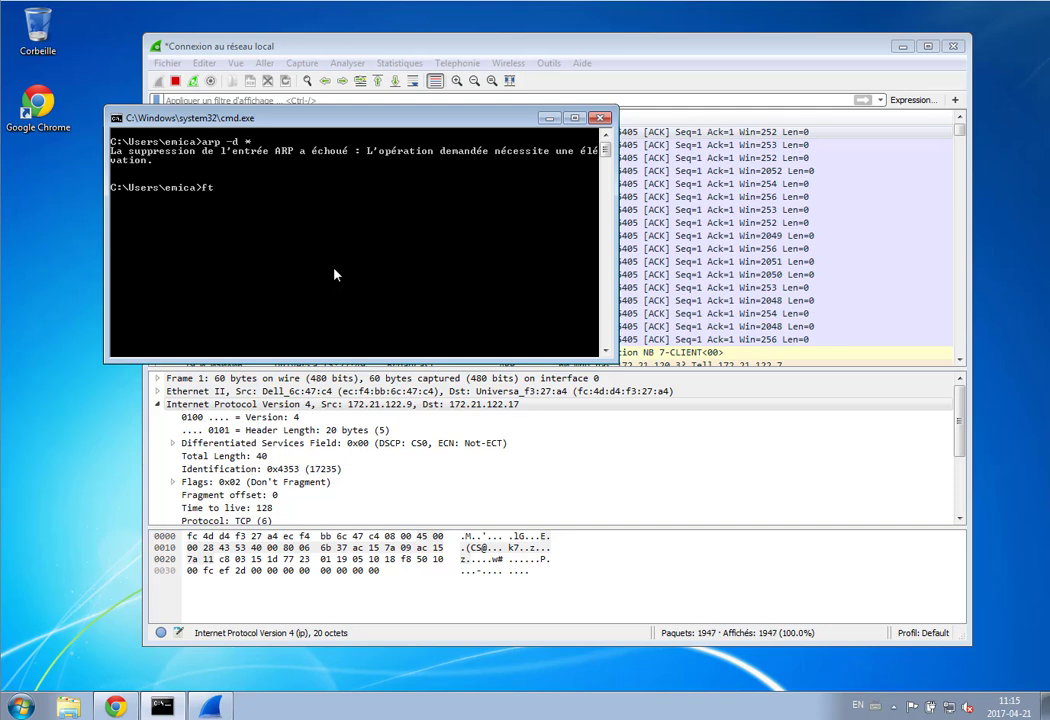
text(p 102)
key(BackSpace)
text(.27.16.10)
key(Return)
Try to log in to the FTP server by entering the user name and the account password.
text(anon)
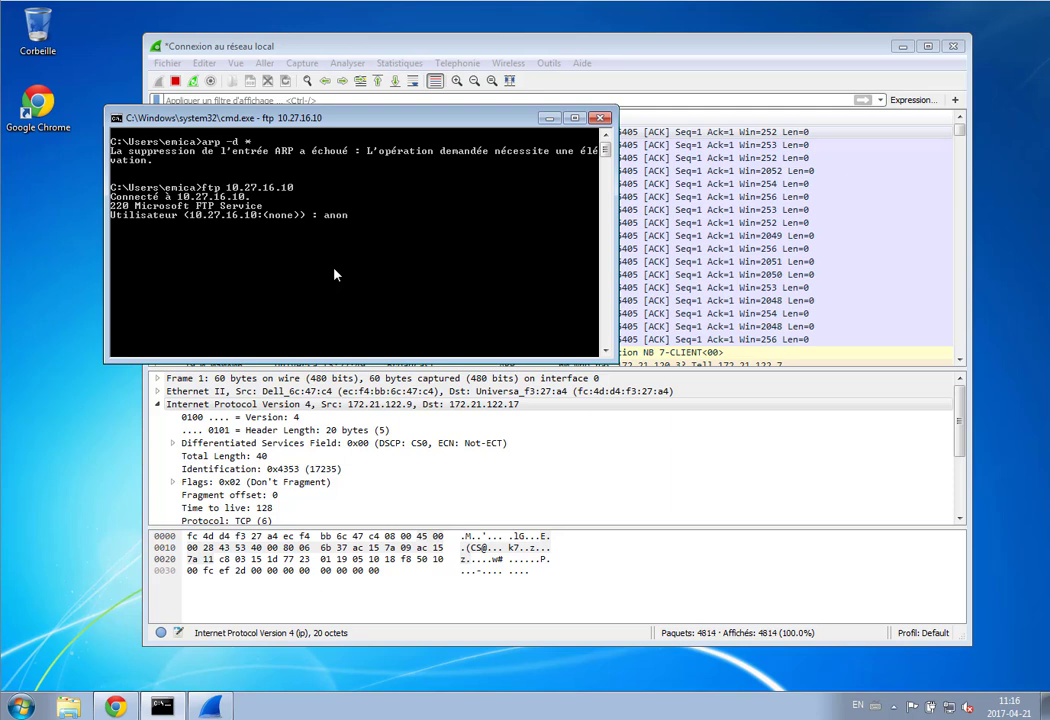
key(BackSpace)
key(BackSpace)
key(BackSpace)
text(bob)
key(Return)
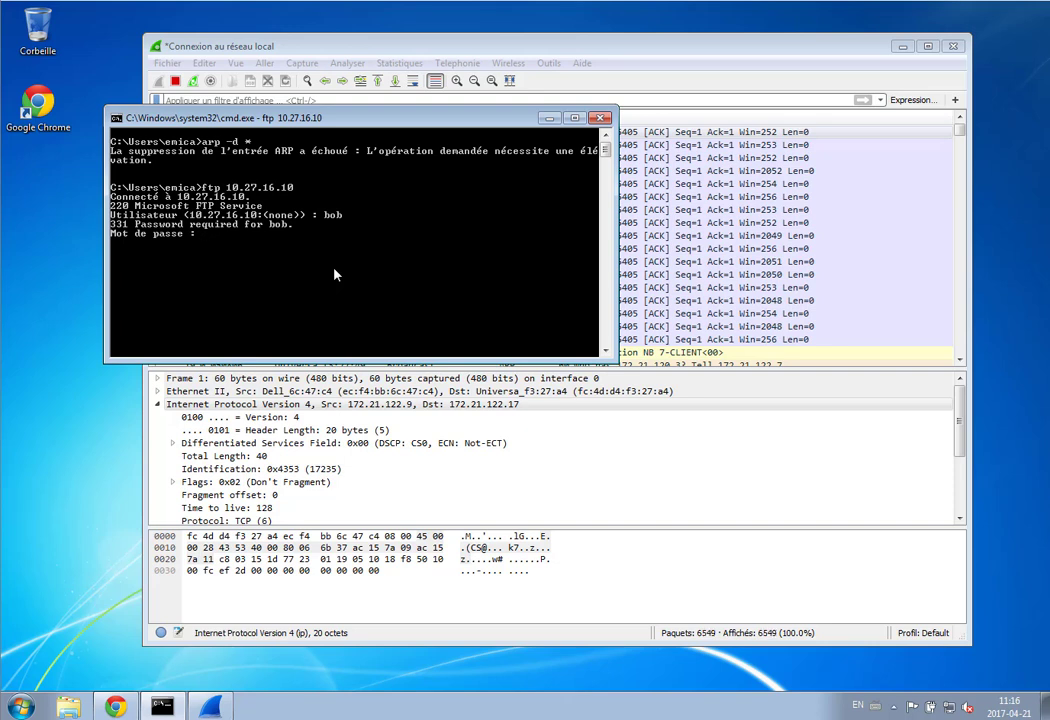
key(Return)
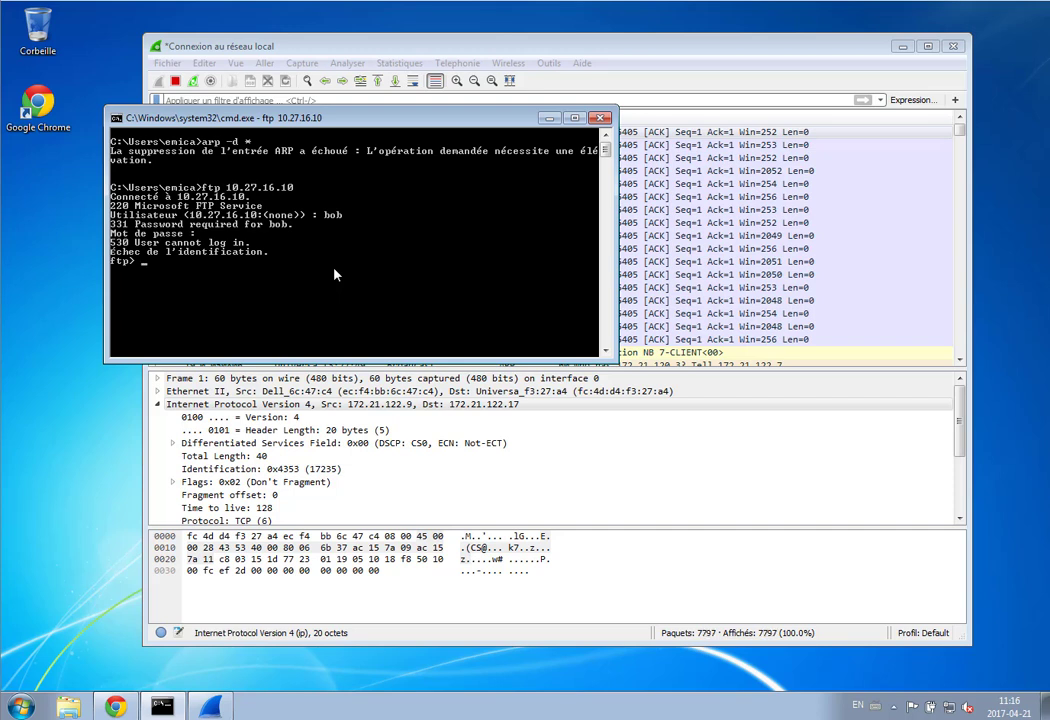
Switch back to Wireshark, stop the running capture and filter its packets with ftp.
click(362, 52)
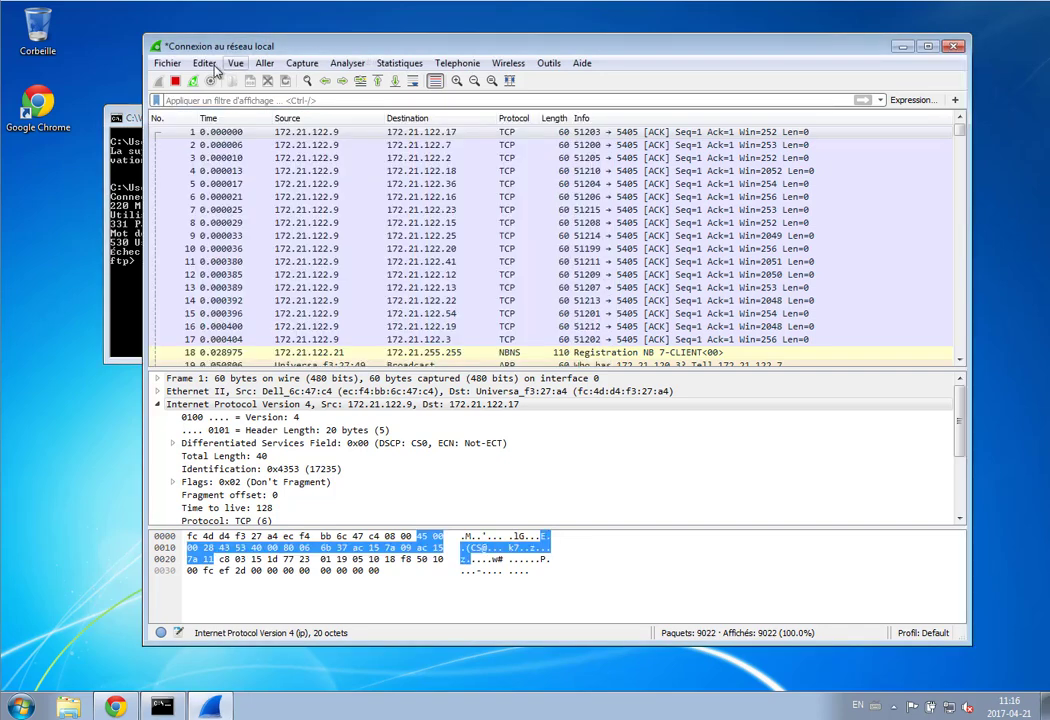
click(175, 81)
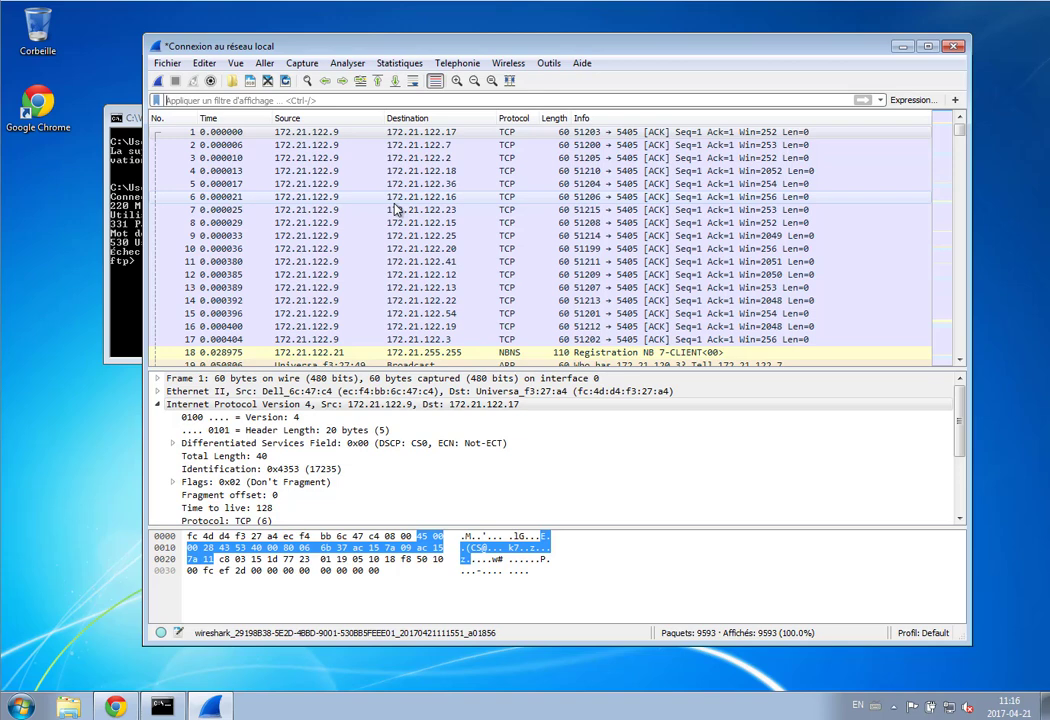
click(300, 101)
text(ftp)
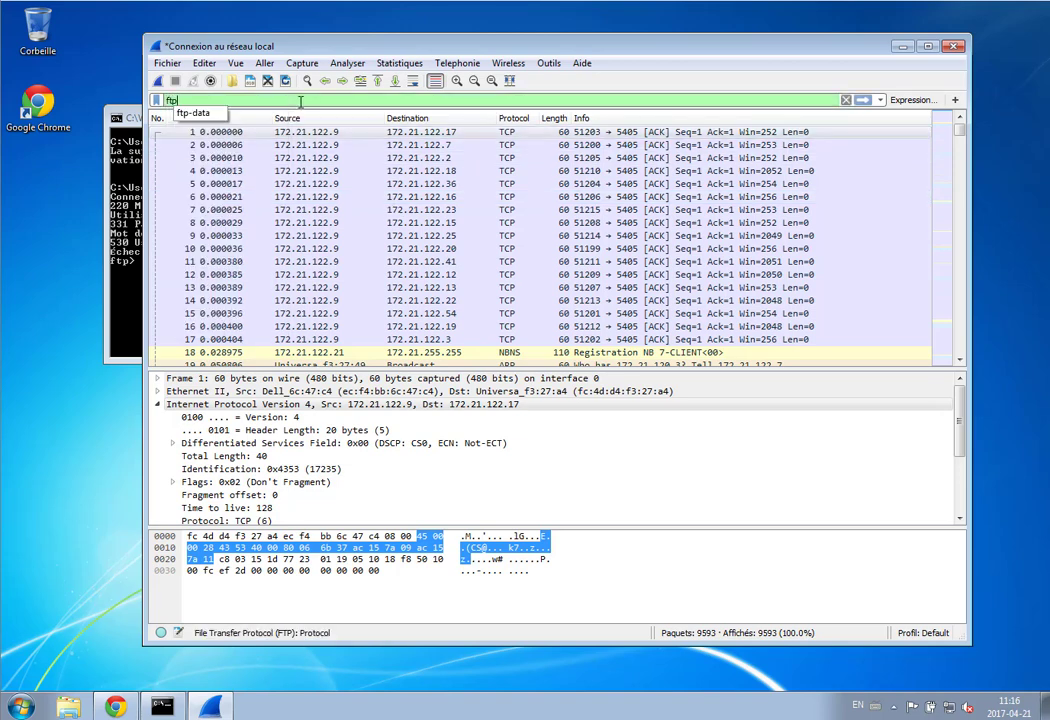
key(Return)
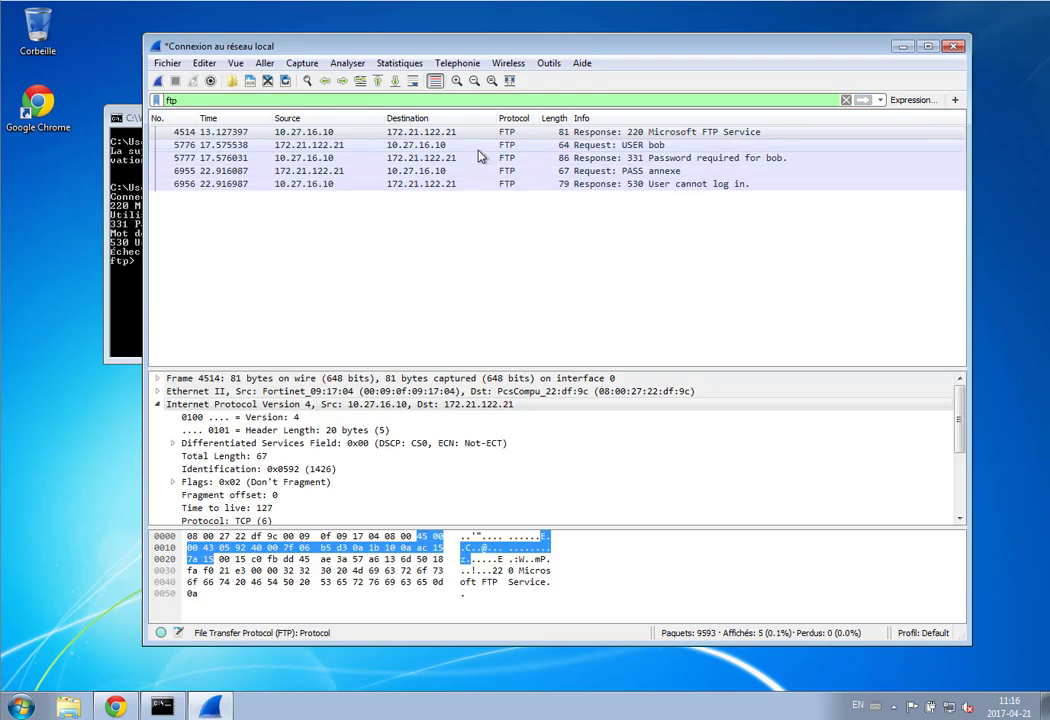
Move the capture window lower and examine the contents of the FTP USER request, the 331 response and the PASS request.
drag(703, 37, 704, 217)
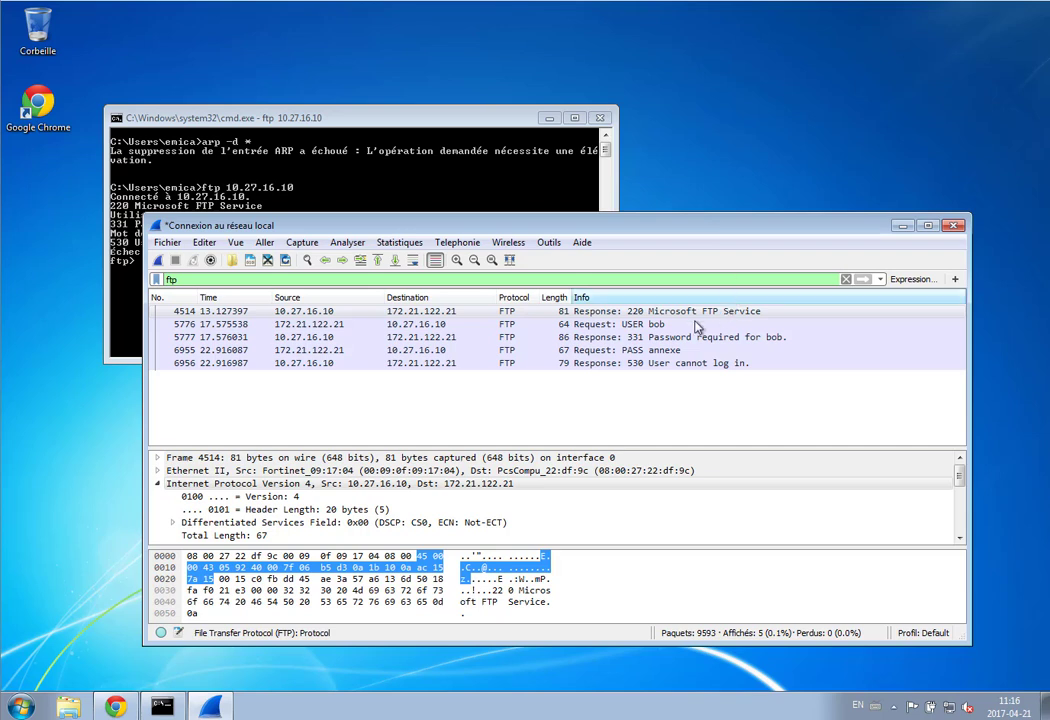
click(621, 326)
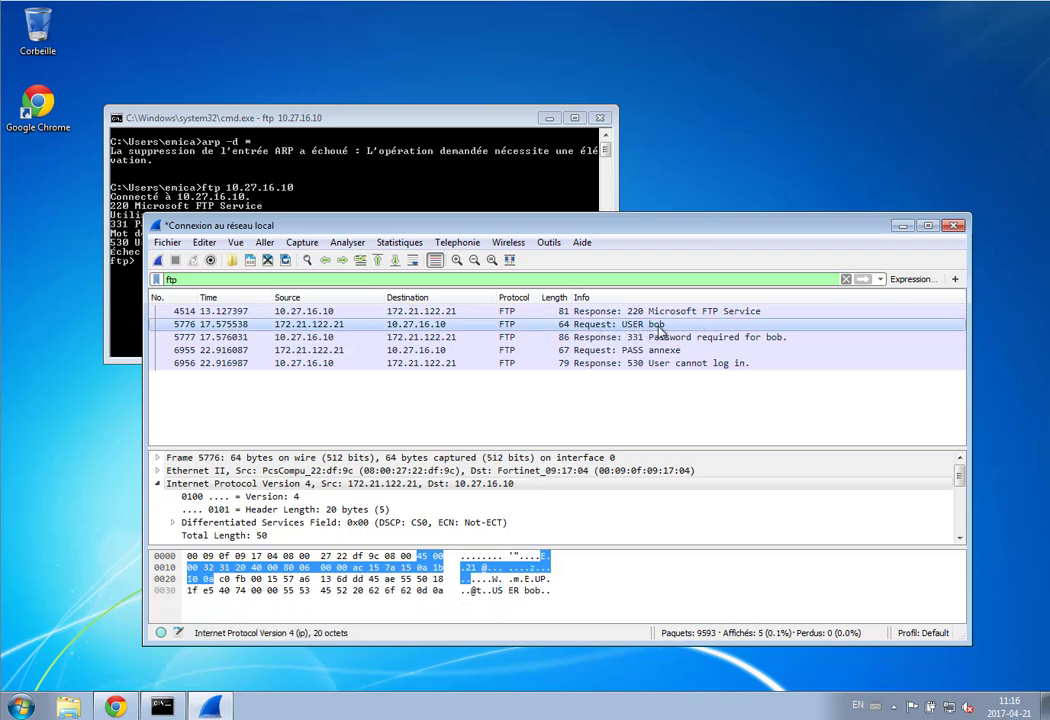
click(600, 338)
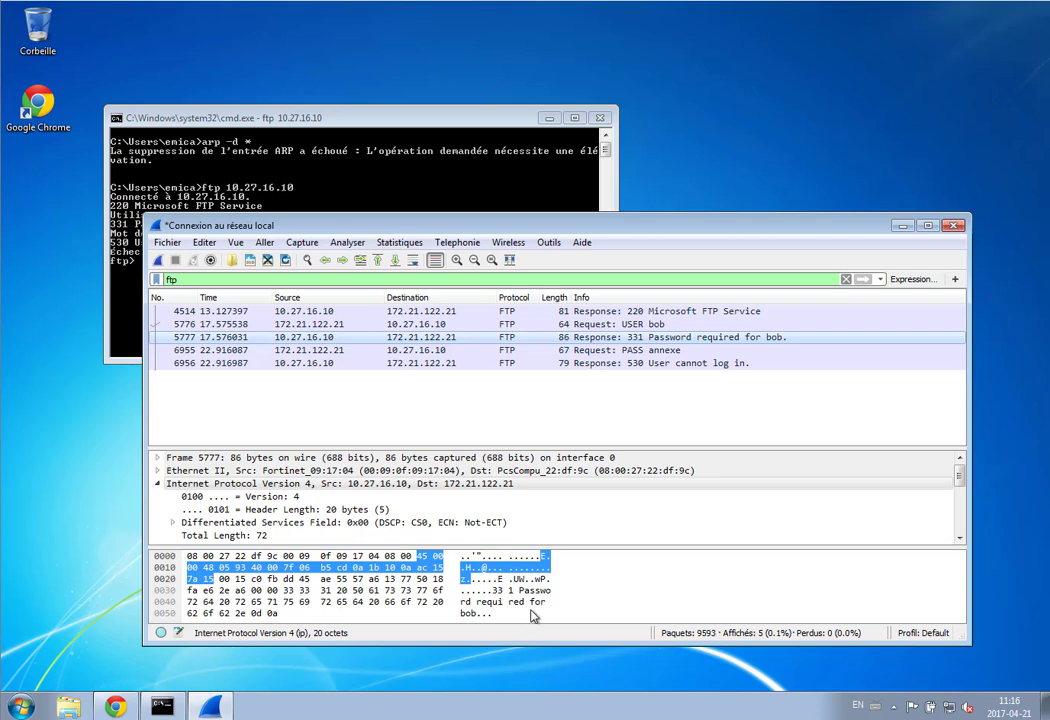
click(594, 351)
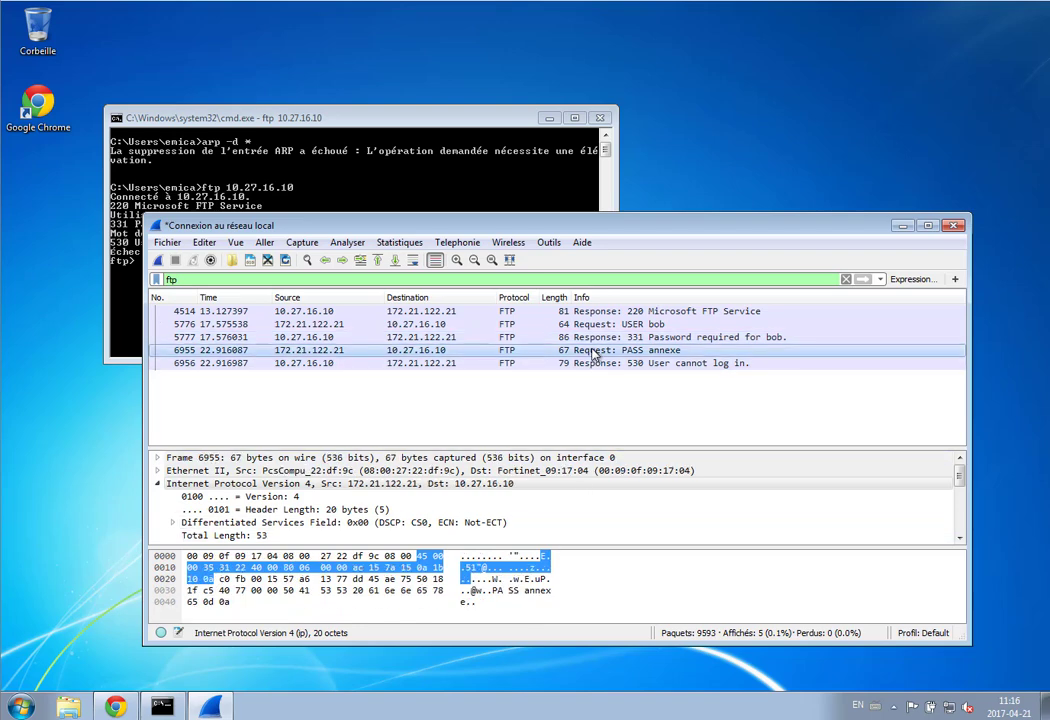